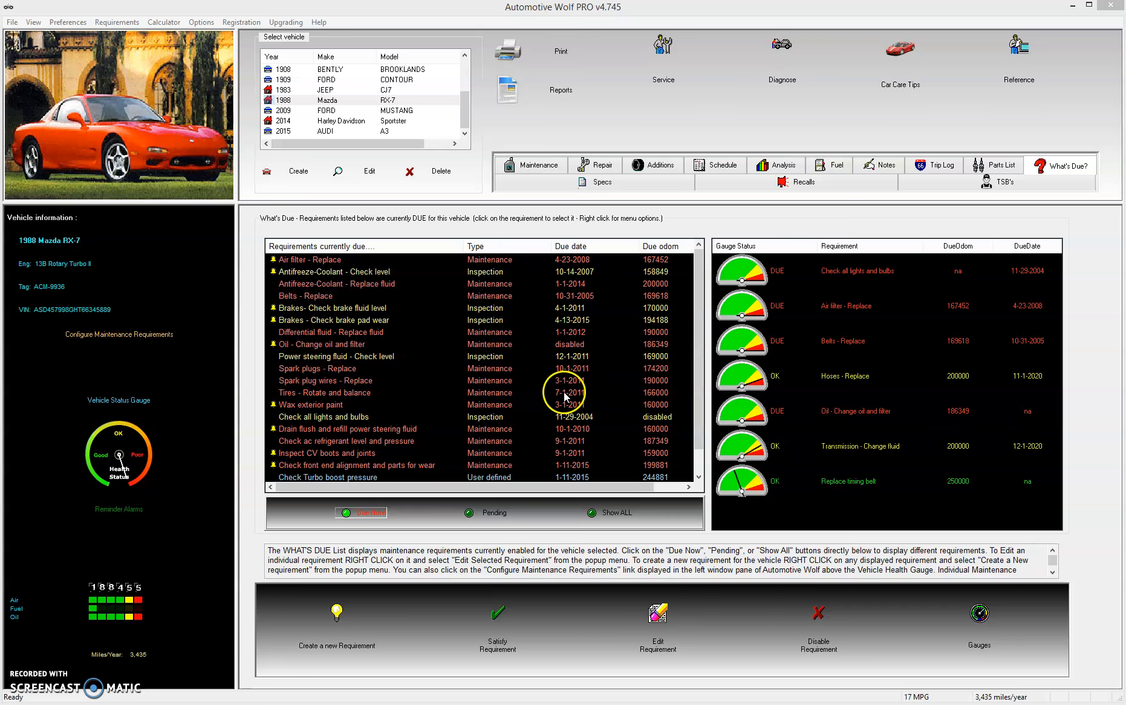
pyautogui.click(528, 165)
pyautogui.click(505, 632)
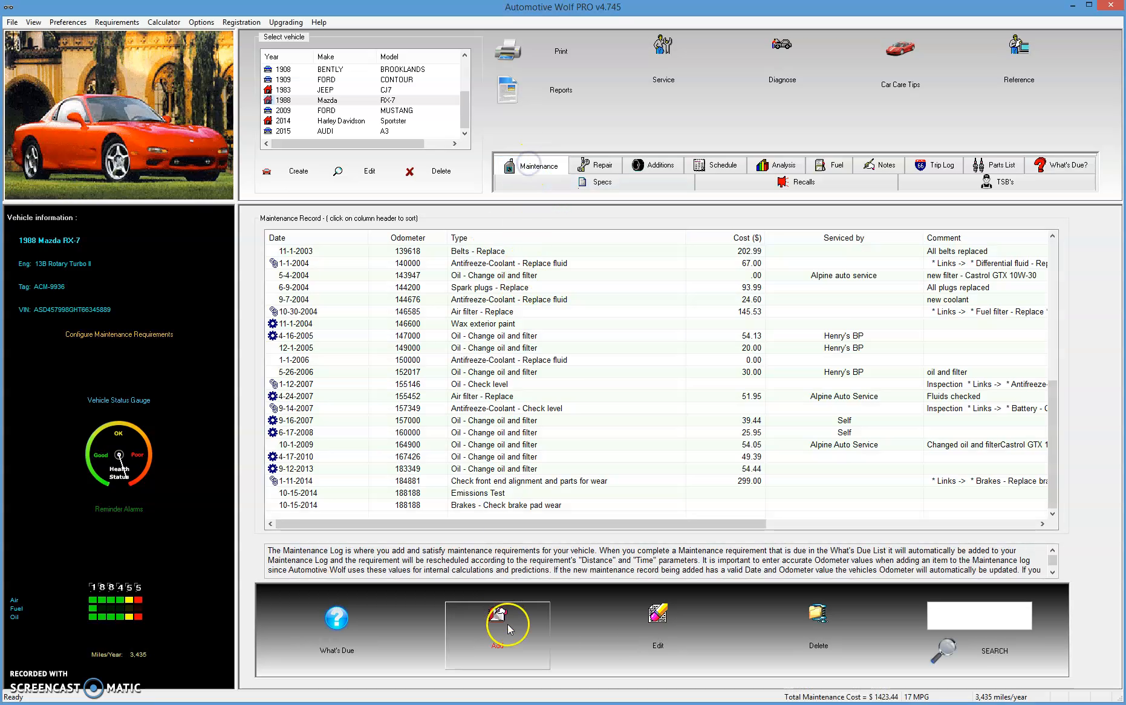
pyautogui.click(527, 639)
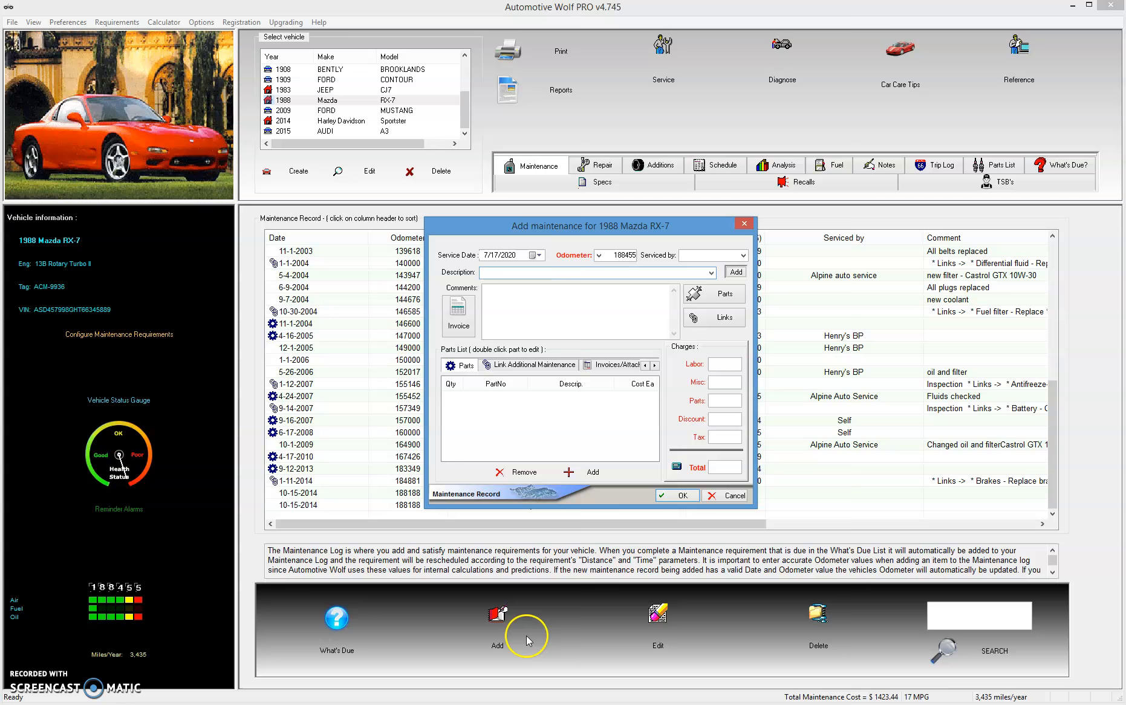
pyautogui.click(711, 272)
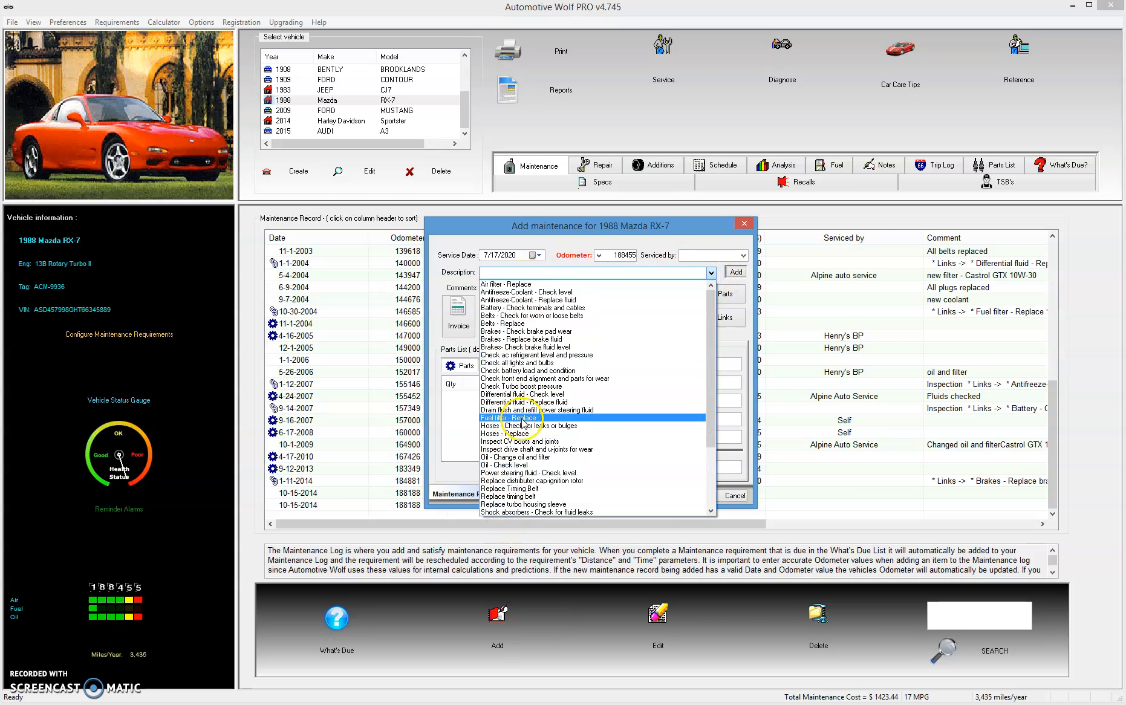
pyautogui.click(539, 458)
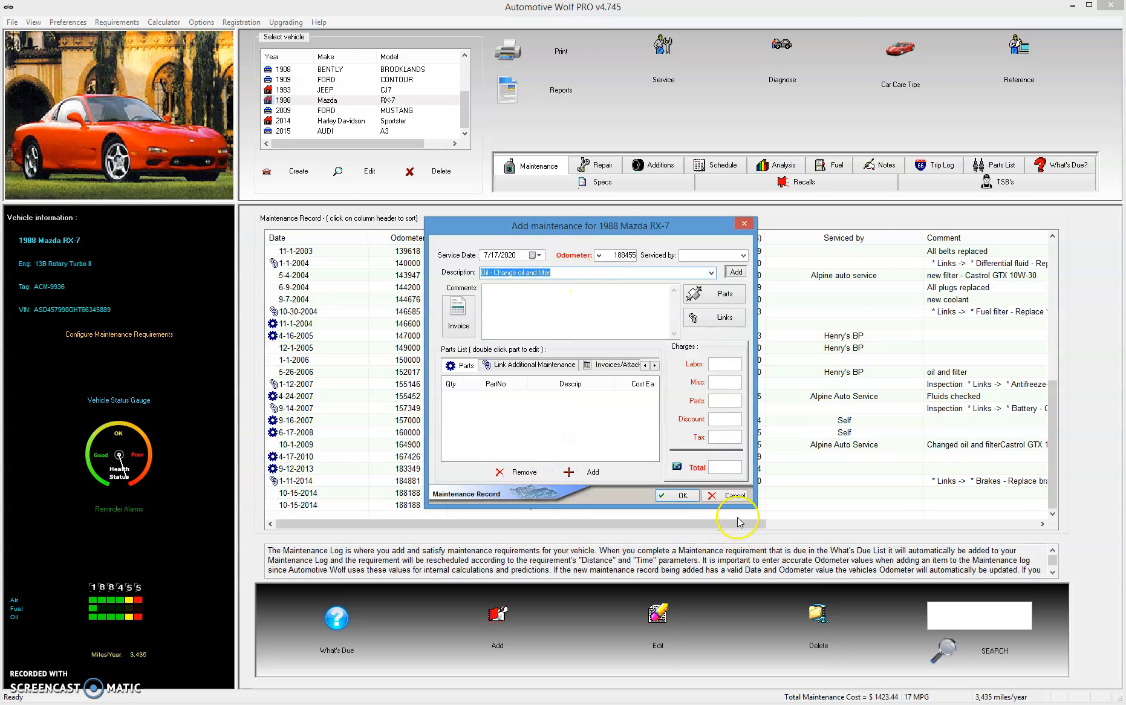
pyautogui.click(730, 498)
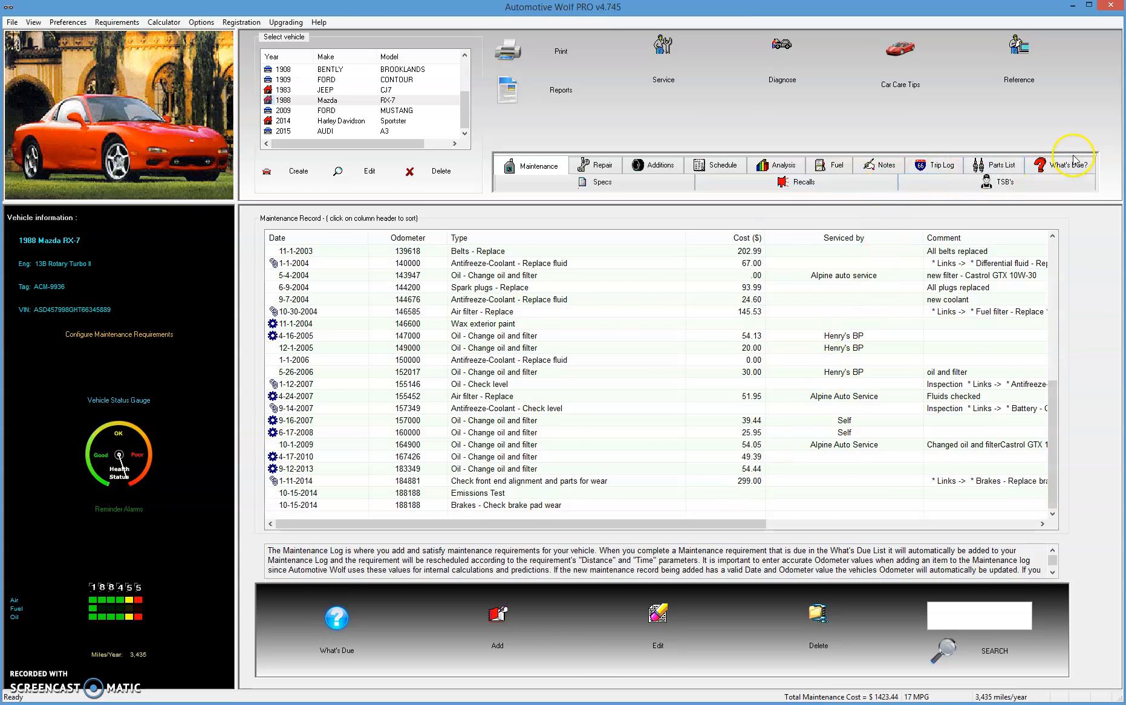
pyautogui.click(1059, 169)
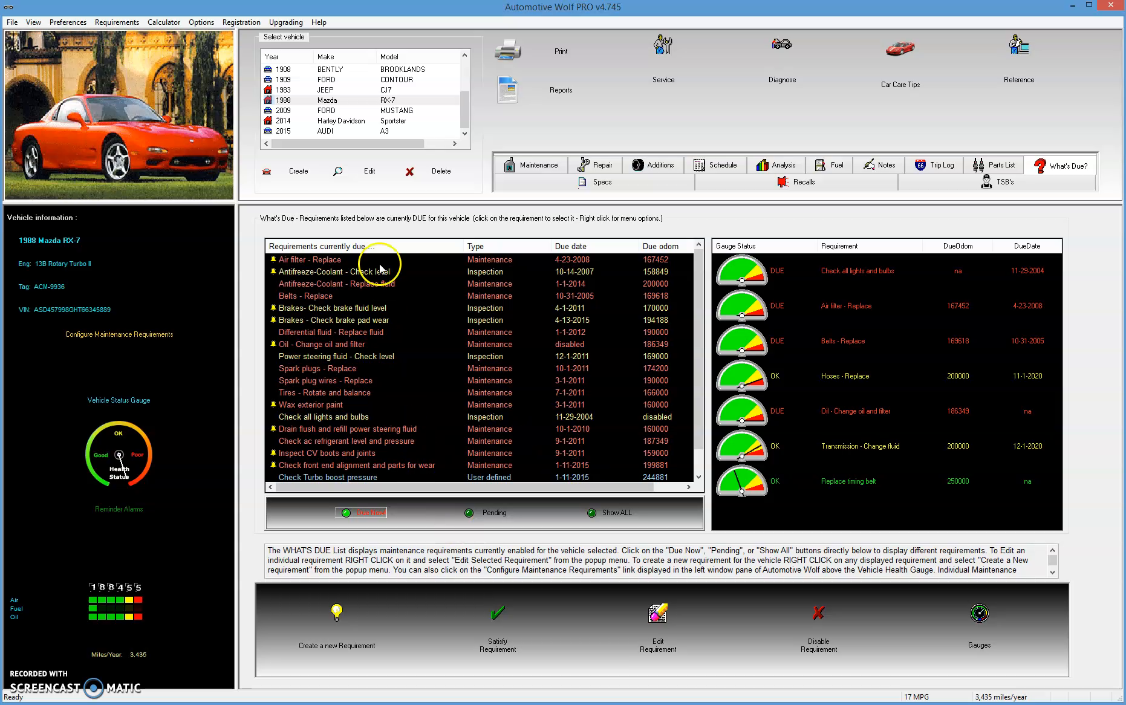
pyautogui.click(338, 346)
pyautogui.rightClick(339, 346)
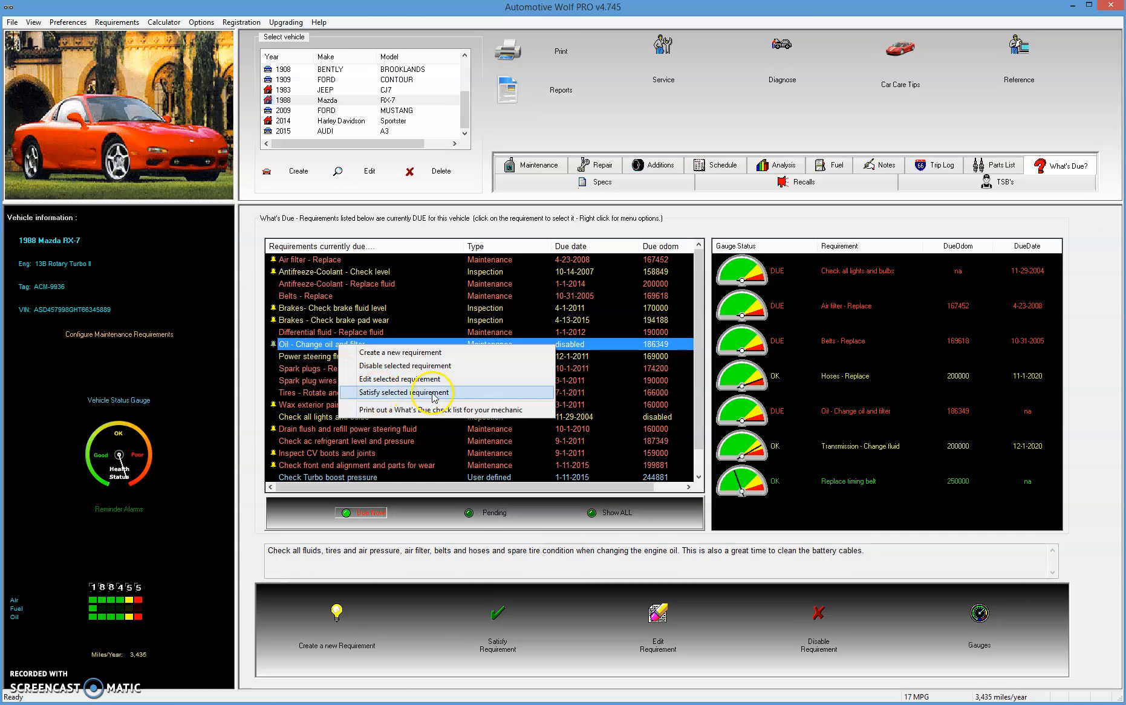
pyautogui.click(780, 219)
pyautogui.click(854, 436)
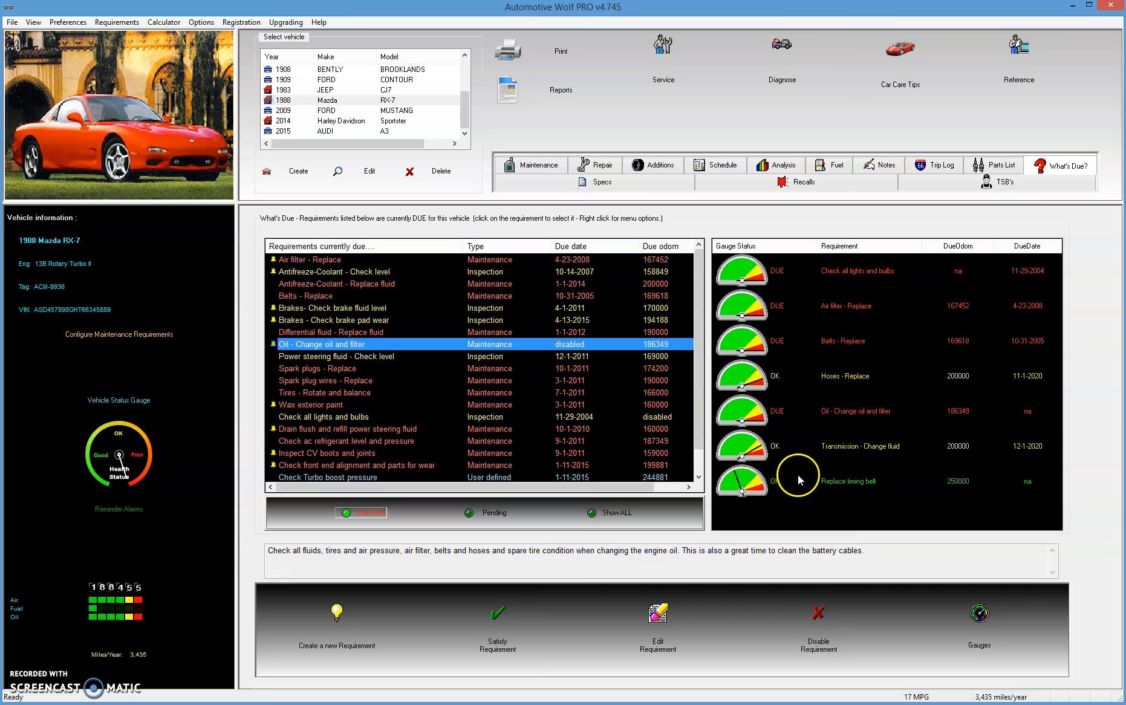
# Start satisfying the Oil - Change oil and filter requirement from the 1988 Mazda RX-7's gauge list
pyautogui.click(842, 415)
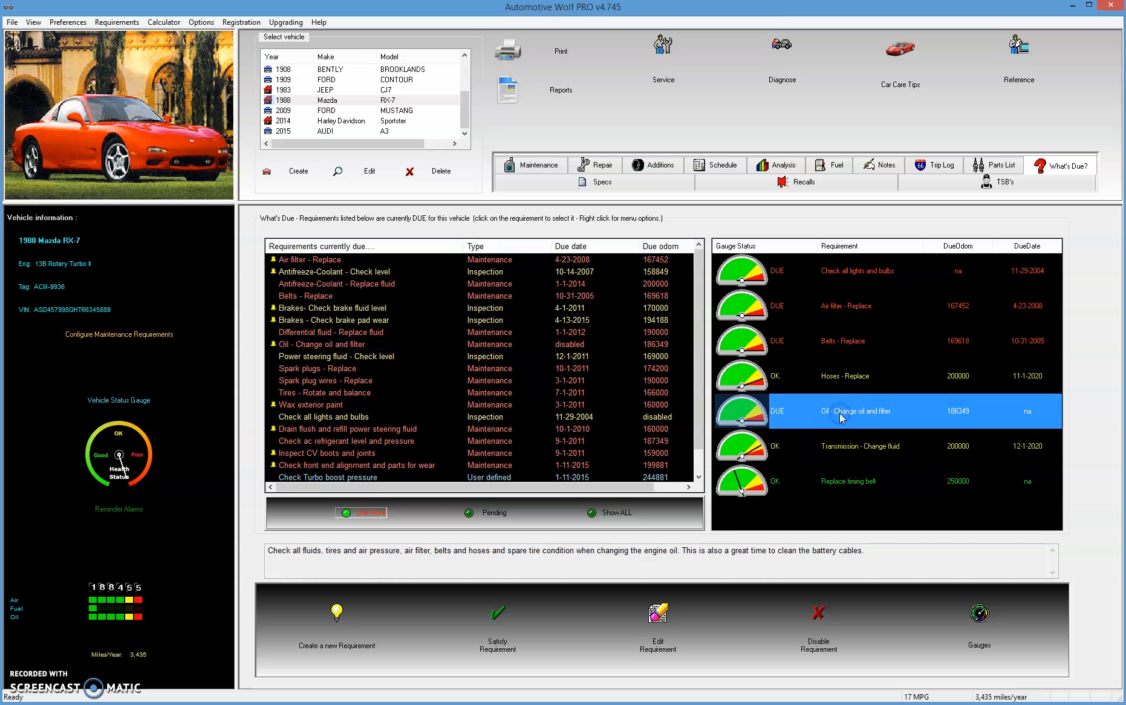
pyautogui.rightClick(841, 414)
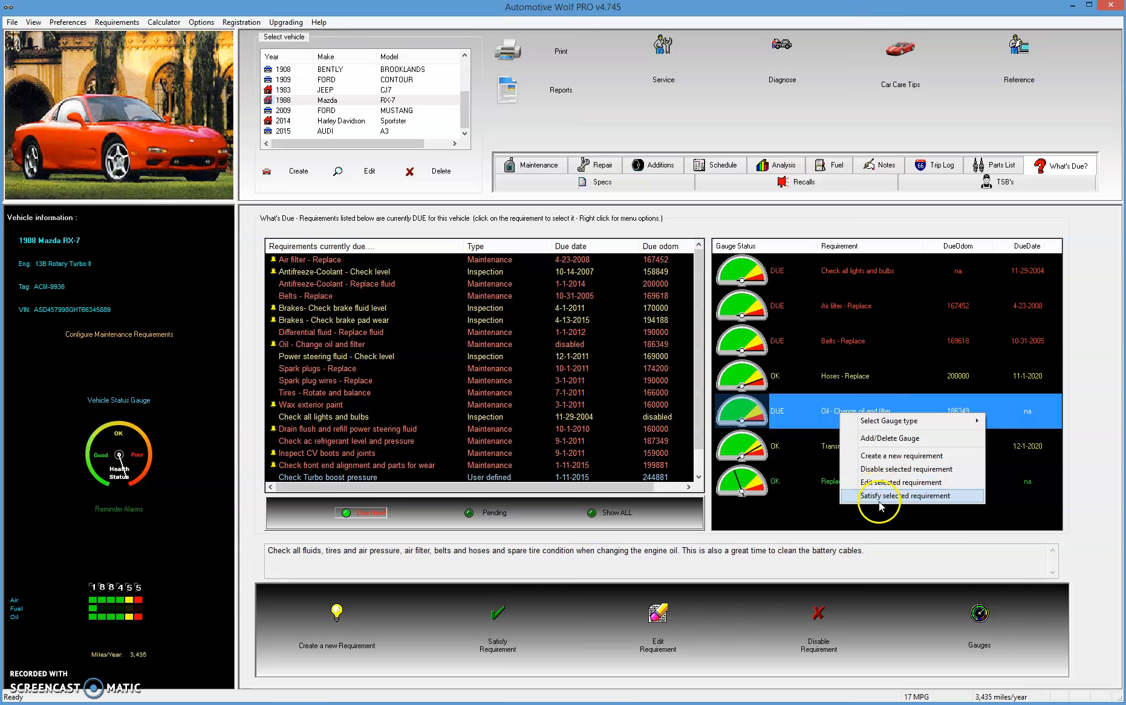
pyautogui.click(914, 496)
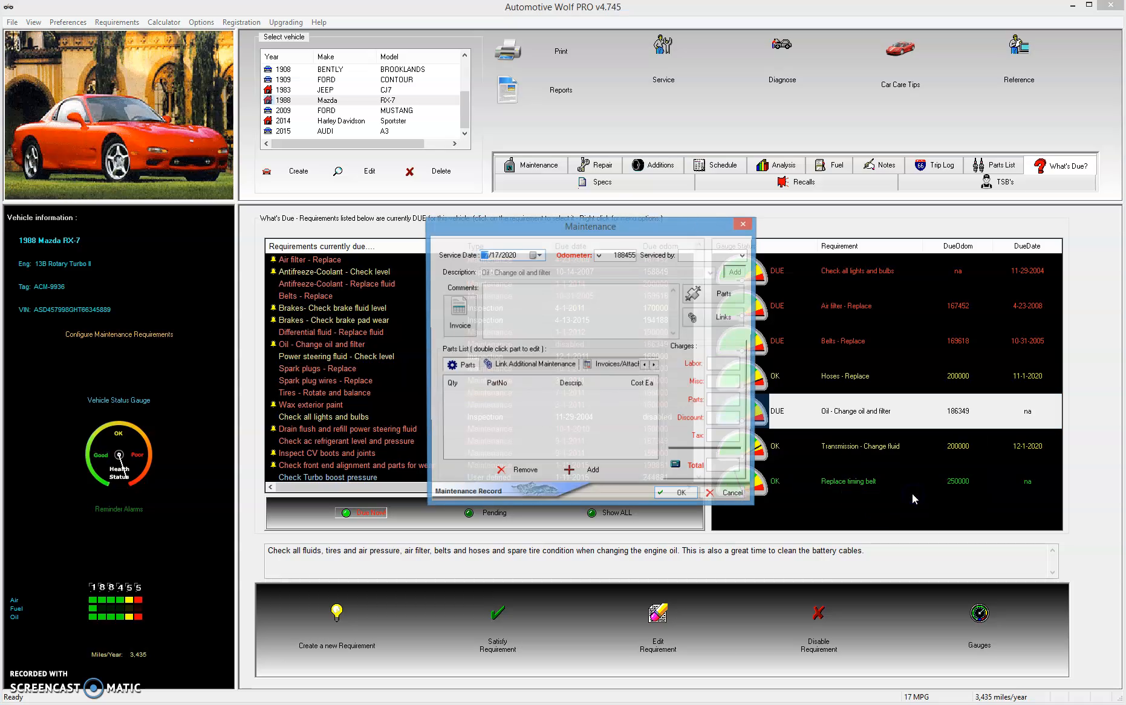
pyautogui.moveTo(615, 230); pyautogui.dragTo(622, 315)
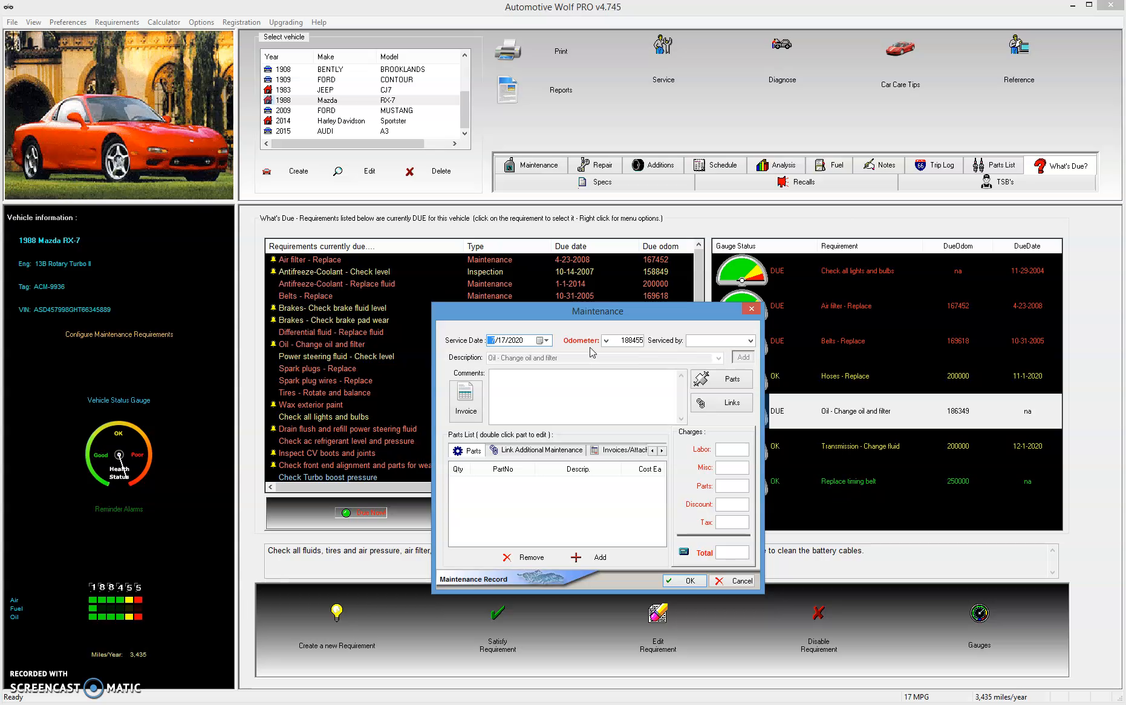
# Set the odometer reading of the oil change maintenance record to 200000
pyautogui.click(590, 347)
pyautogui.moveTo(612, 311); pyautogui.dragTo(580, 310)
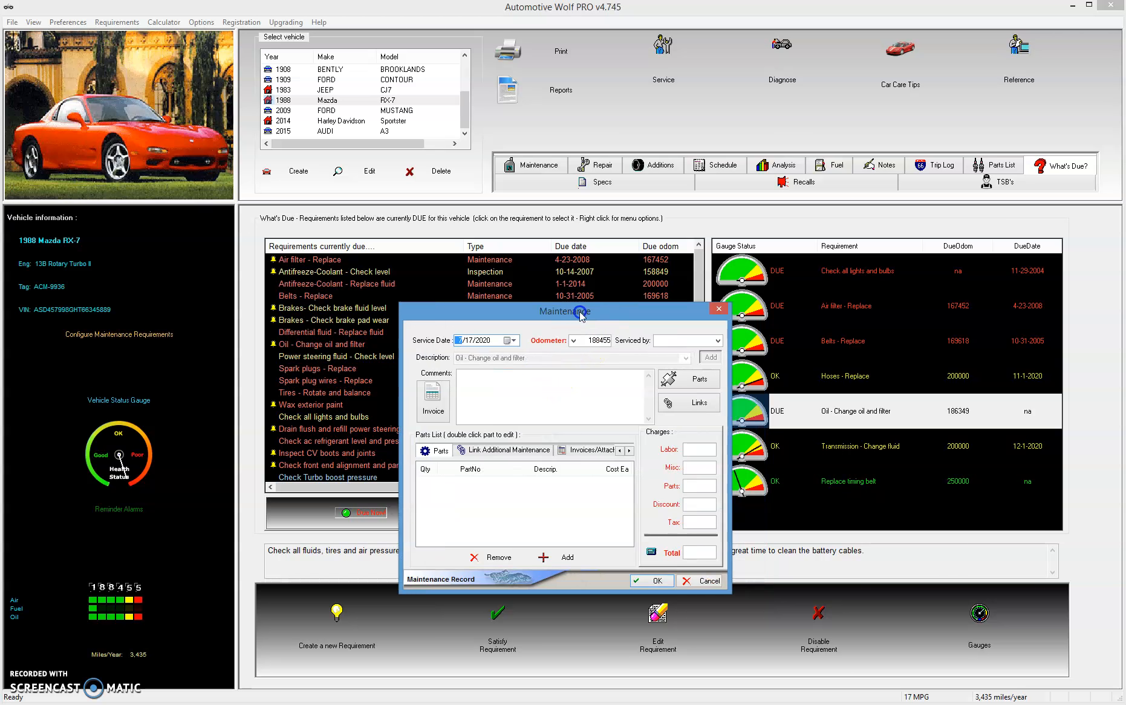
pyautogui.click(551, 343)
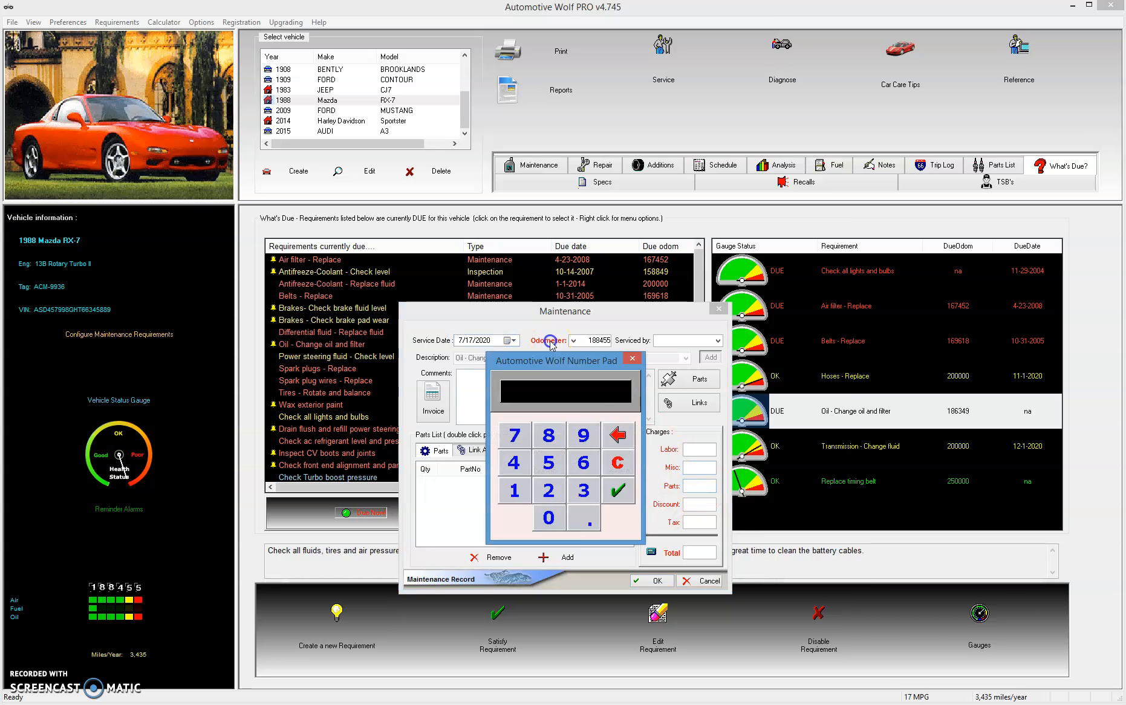
pyautogui.click(548, 491)
pyautogui.click(548, 517)
pyautogui.click(548, 517)
pyautogui.click(548, 517)
pyautogui.click(548, 517)
pyautogui.click(548, 516)
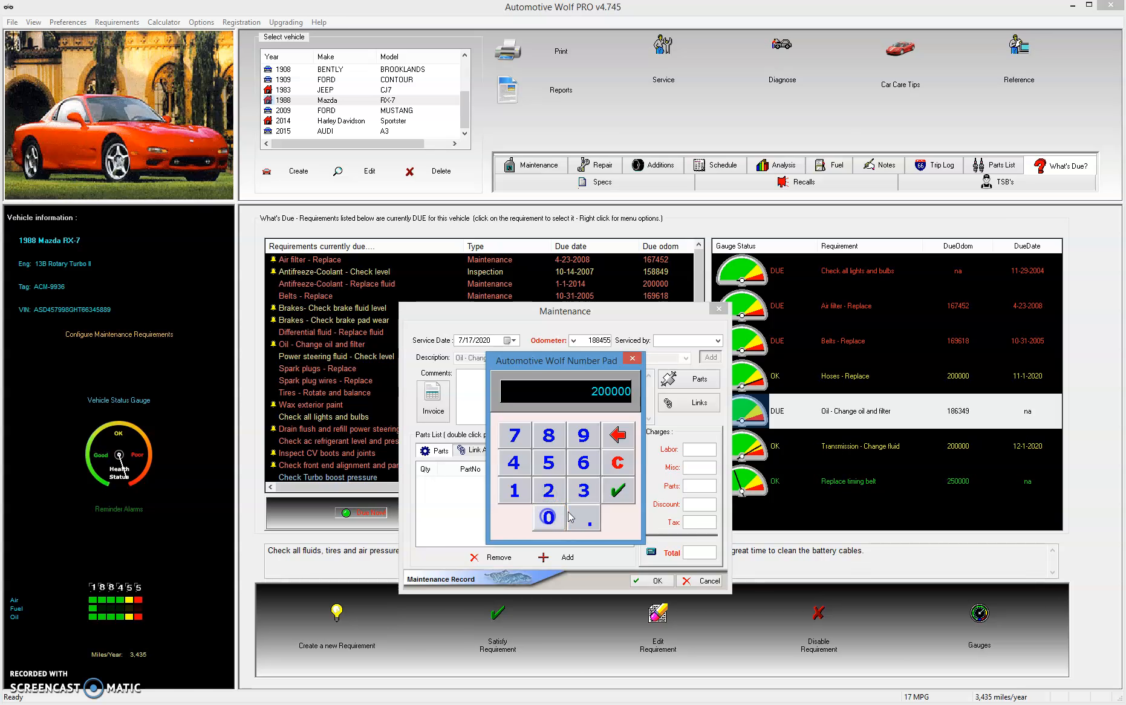
pyautogui.click(617, 491)
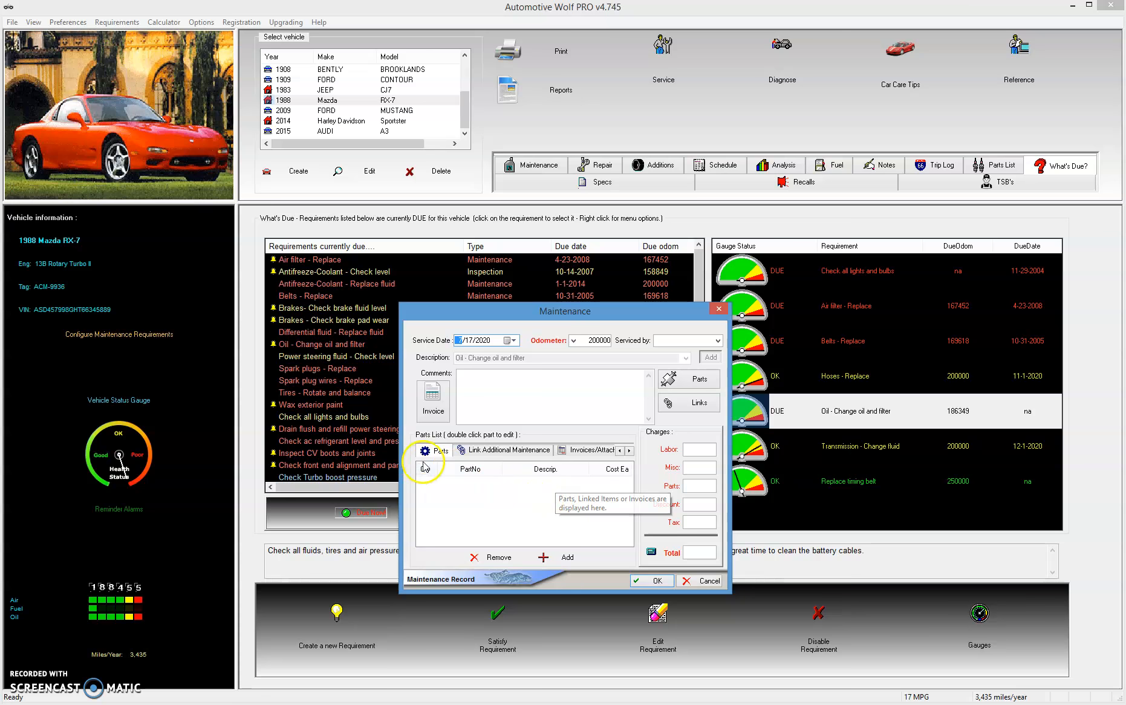
# Add the existing part Castrol GTX 10W30 to the record's parts list with a quantity of 5
pyautogui.click(495, 452)
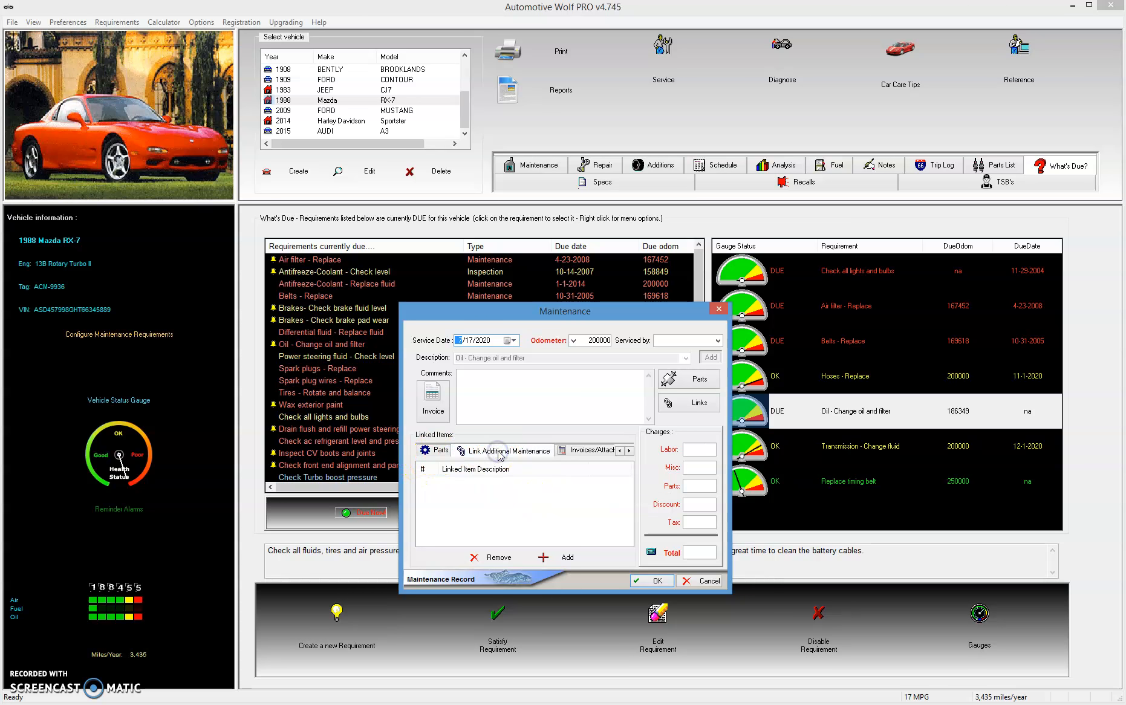
pyautogui.click(442, 451)
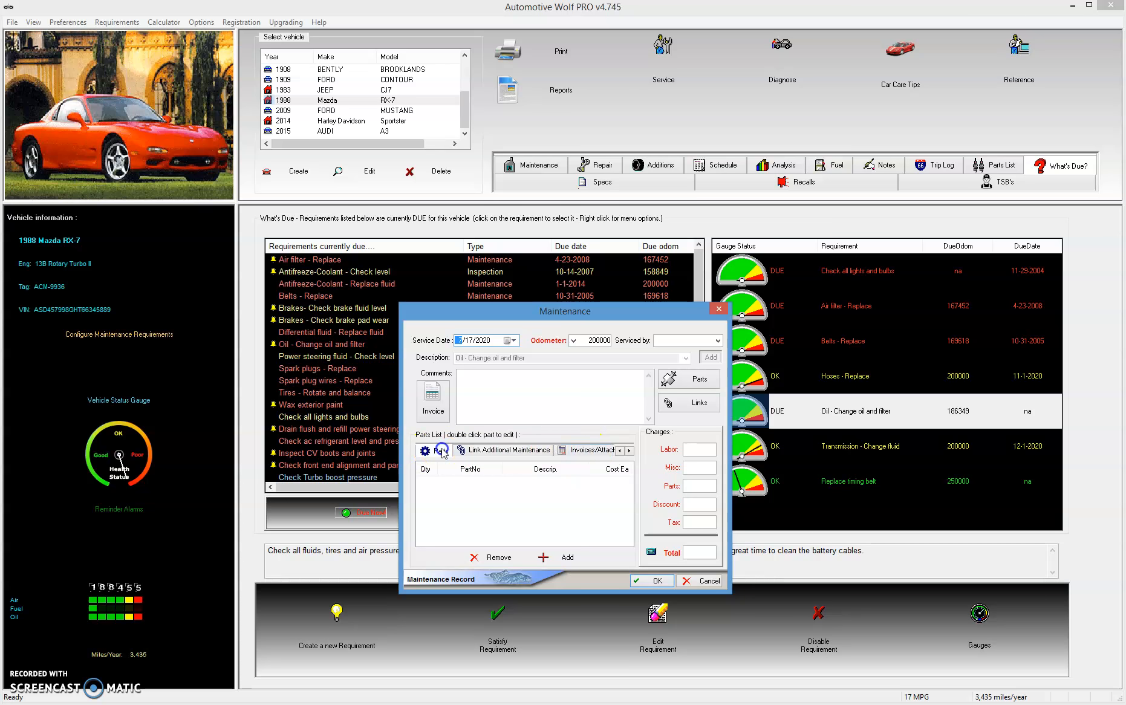
pyautogui.click(561, 559)
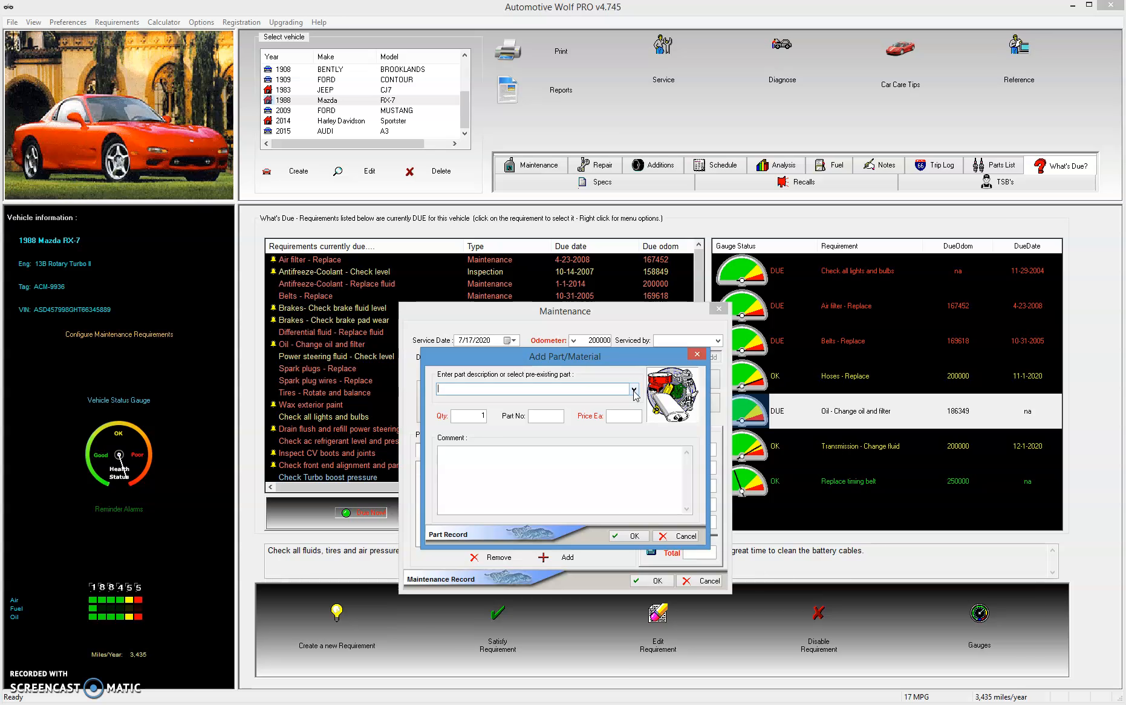
pyautogui.click(633, 390)
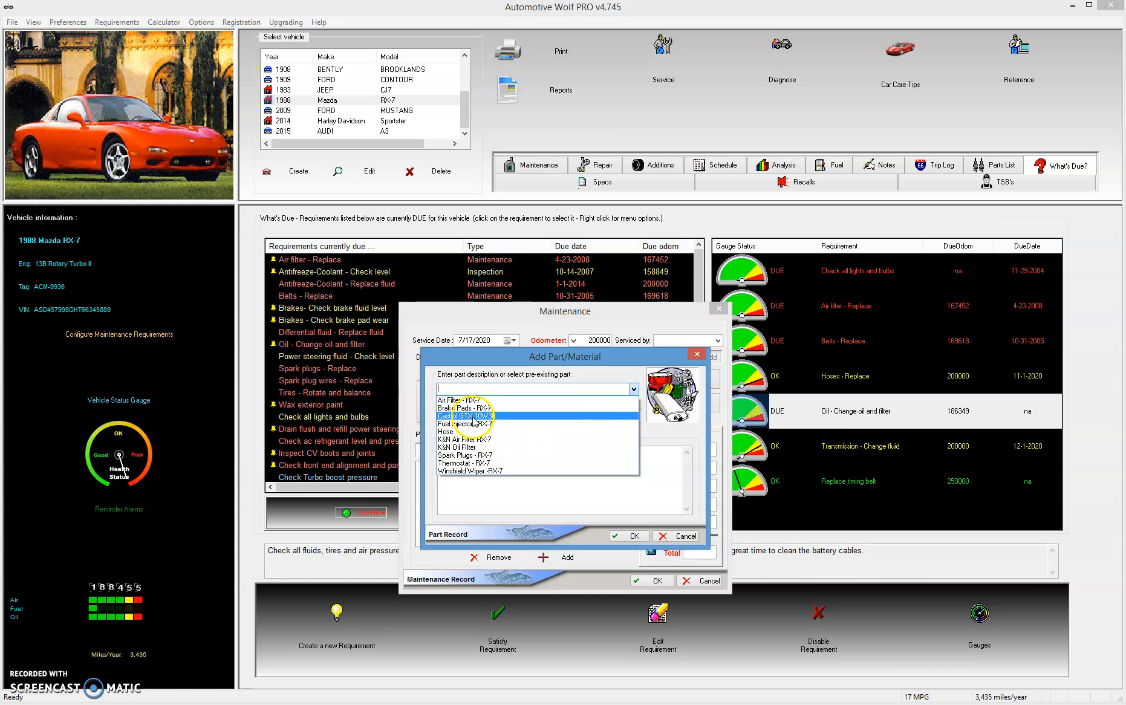
pyautogui.click(474, 416)
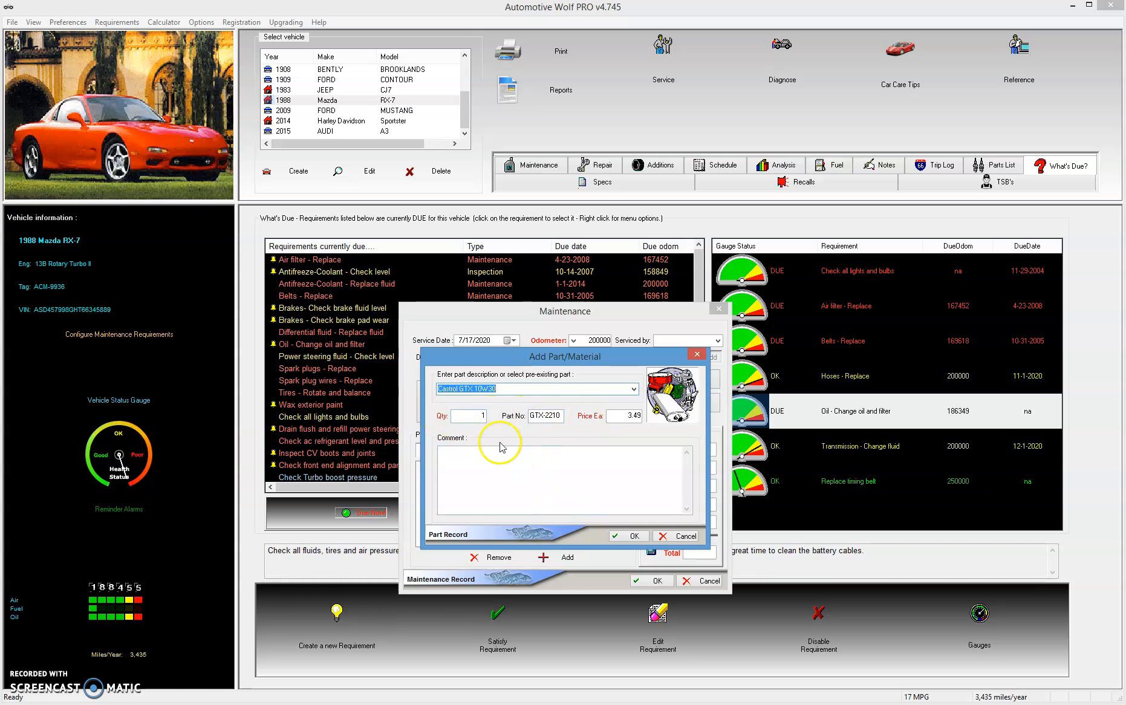
pyautogui.click(455, 417)
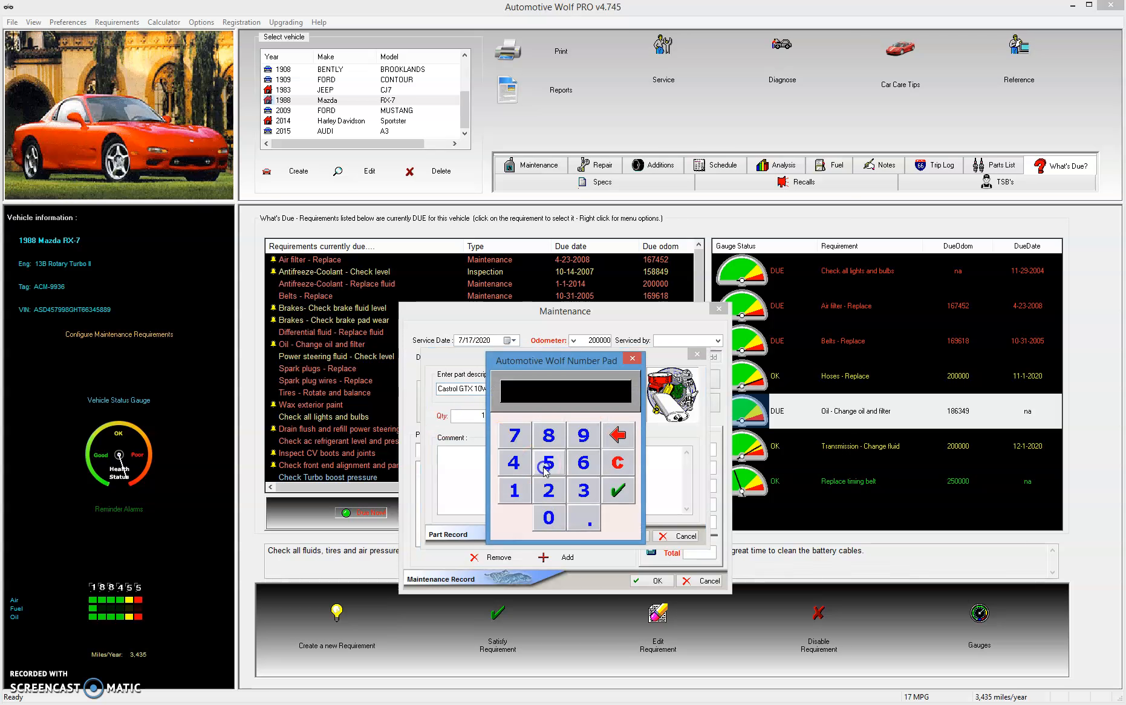
pyautogui.click(546, 462)
pyautogui.click(618, 490)
pyautogui.click(448, 437)
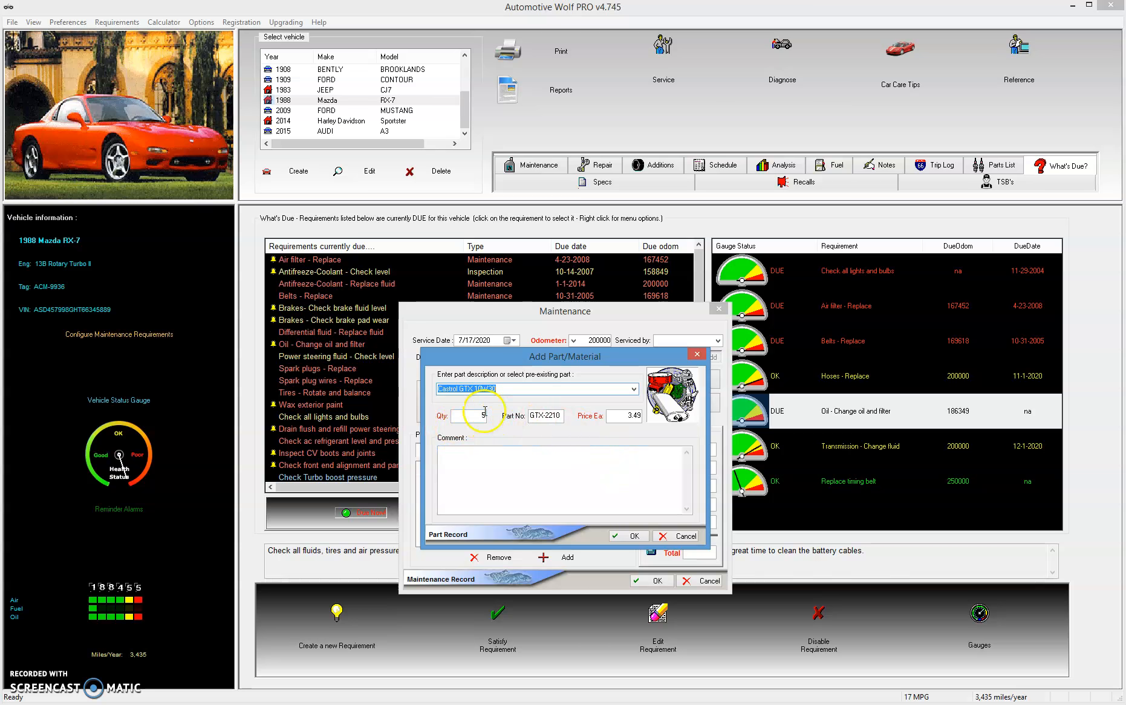
pyautogui.click(628, 535)
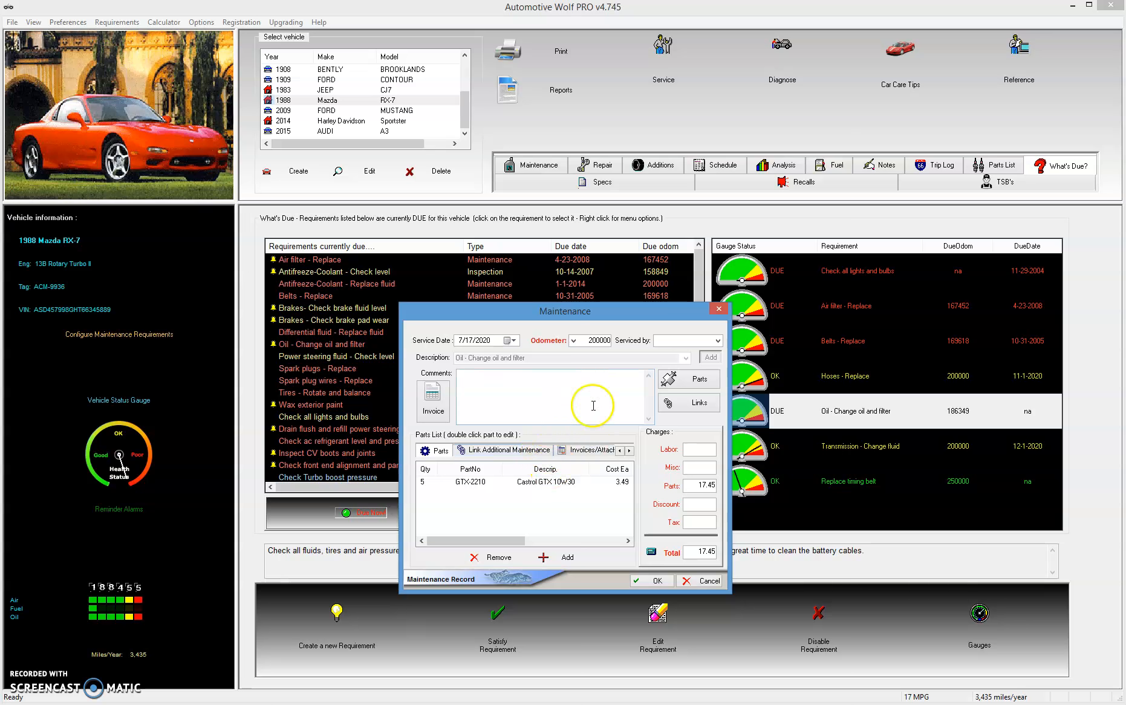
# Add the existing part K&N Air Filter RX-7 to the maintenance record's parts list
pyautogui.click(568, 559)
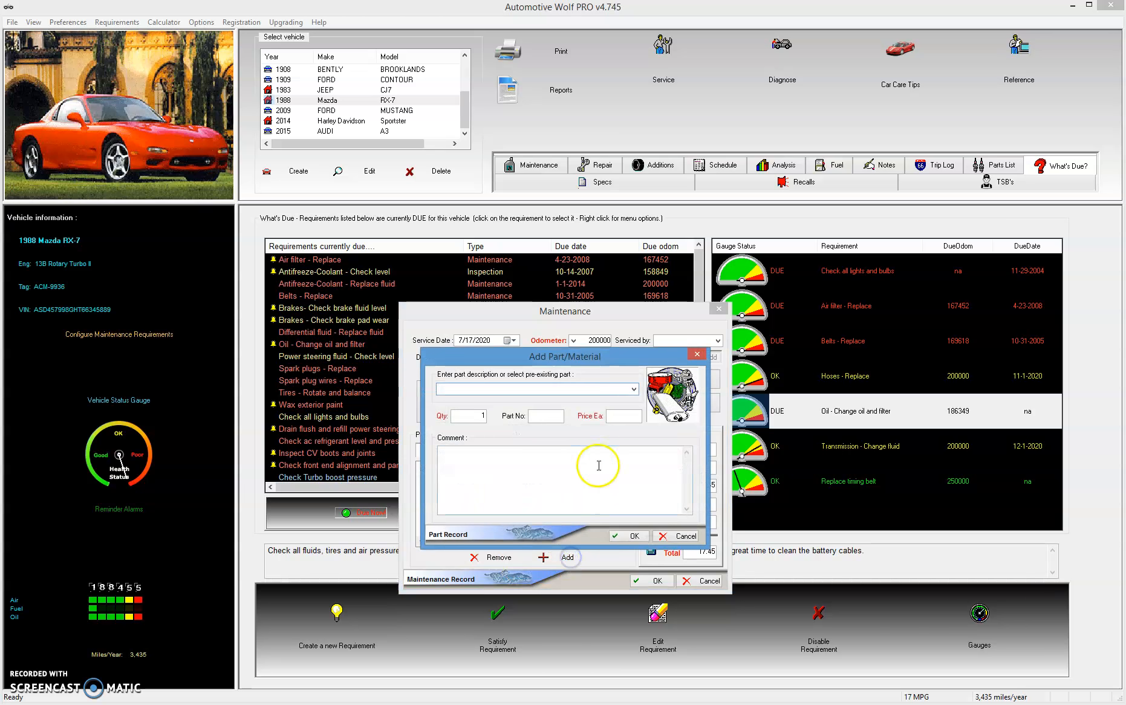
pyautogui.click(633, 389)
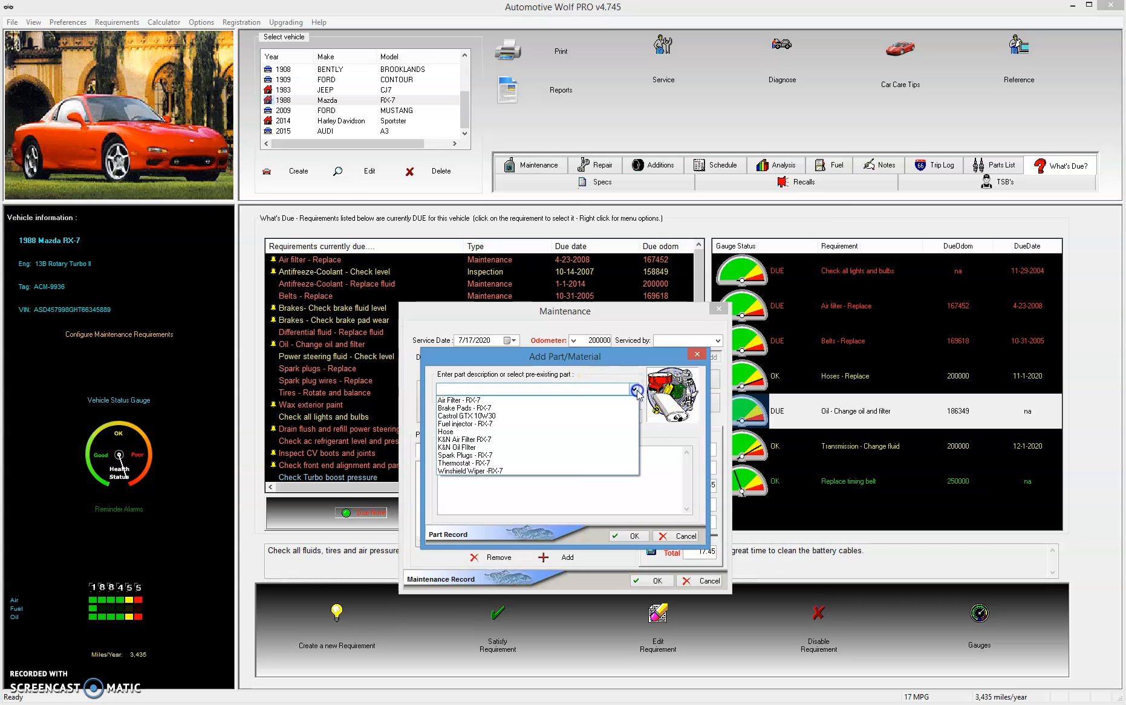
pyautogui.click(467, 442)
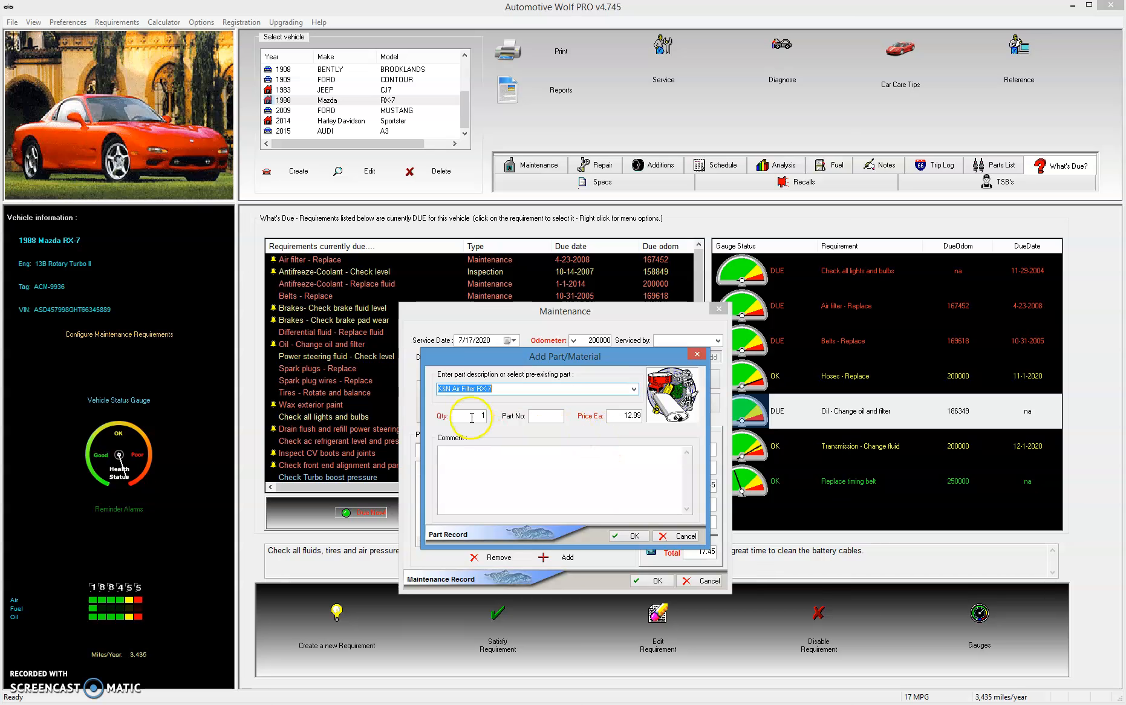
pyautogui.click(631, 536)
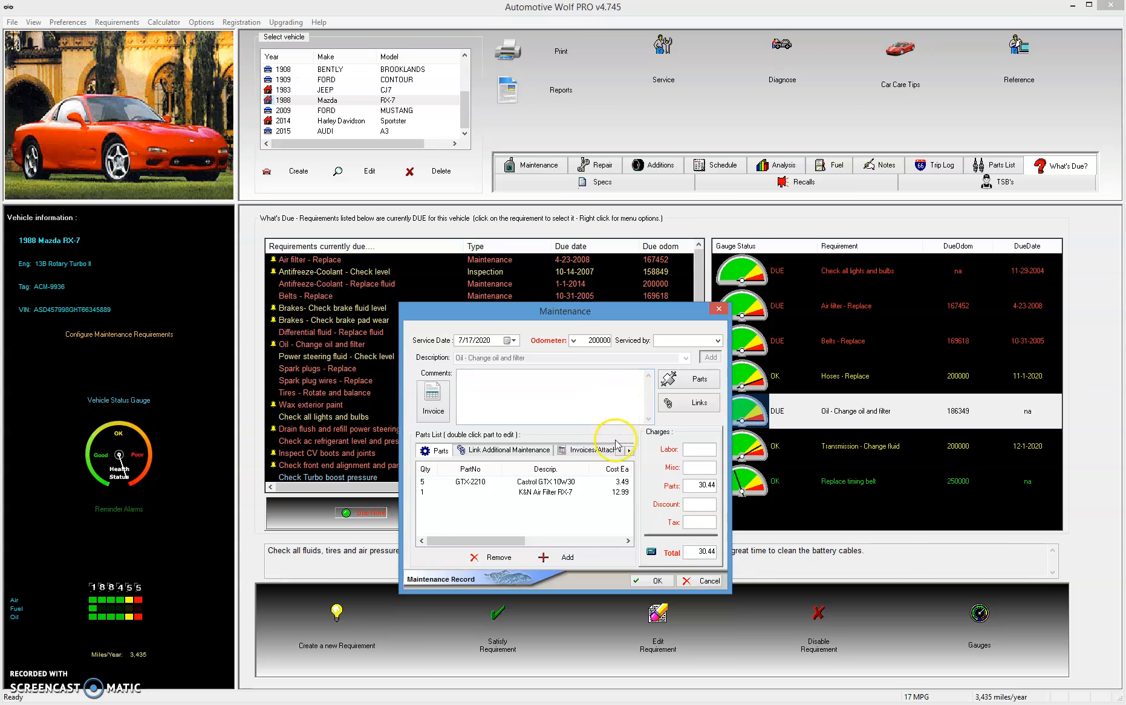
# Add the existing part Air Filter - RX-7 to the maintenance record's parts list
pyautogui.click(561, 559)
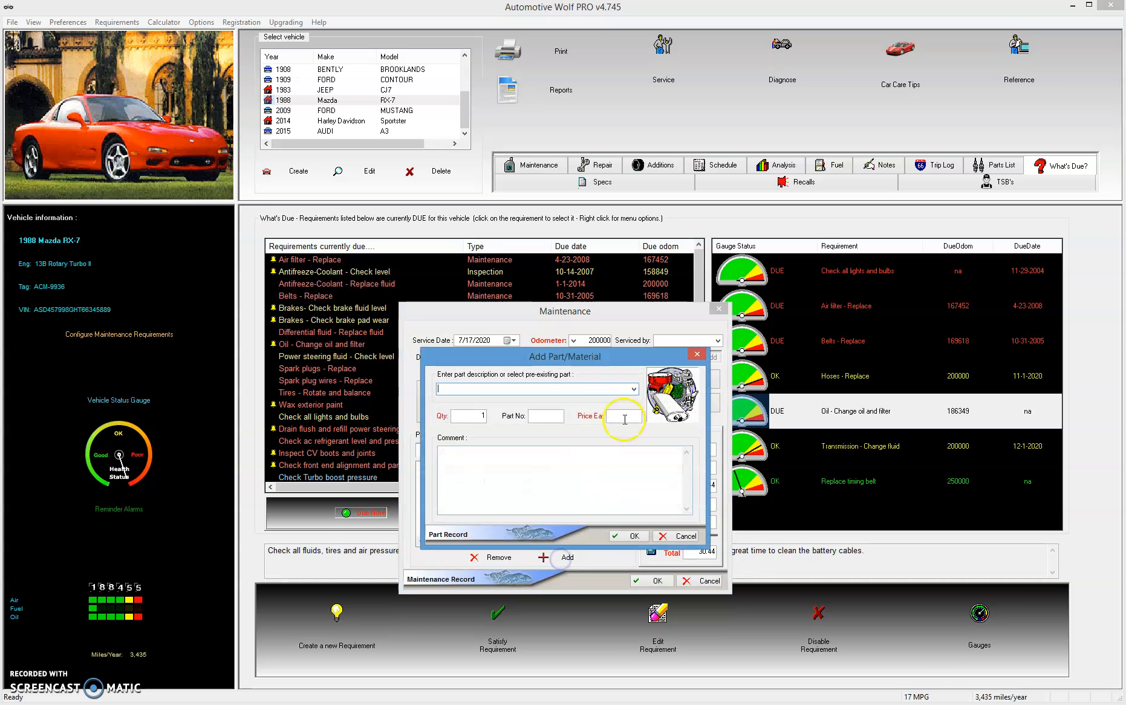
pyautogui.click(633, 390)
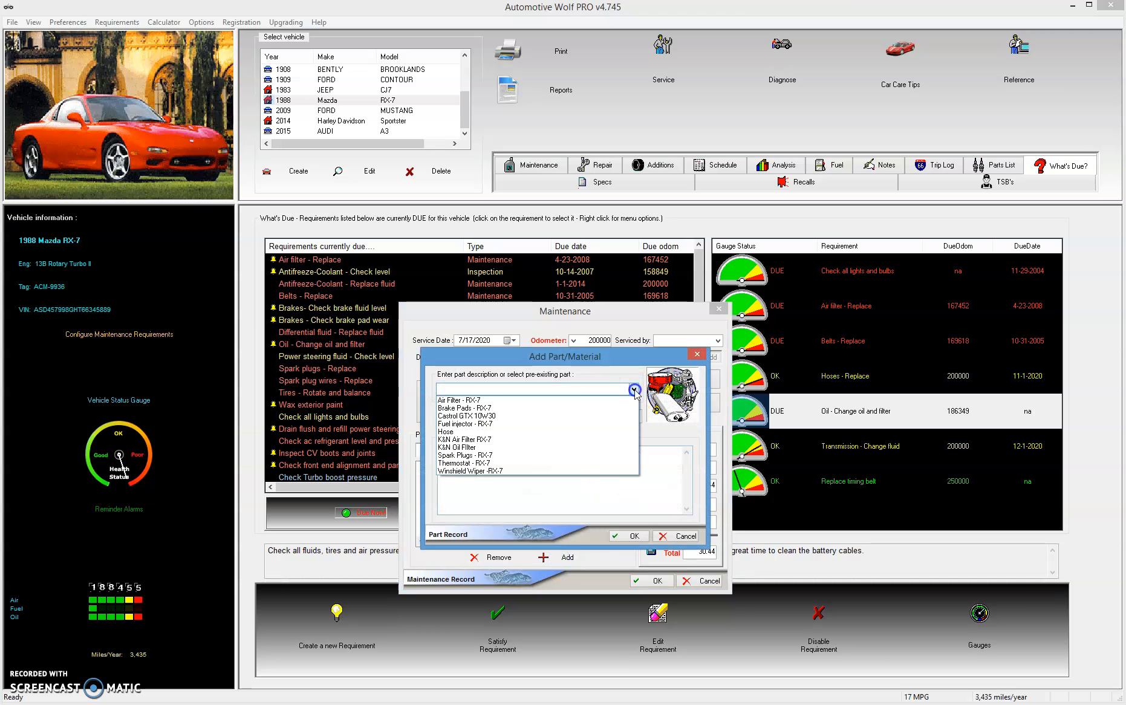
pyautogui.click(476, 400)
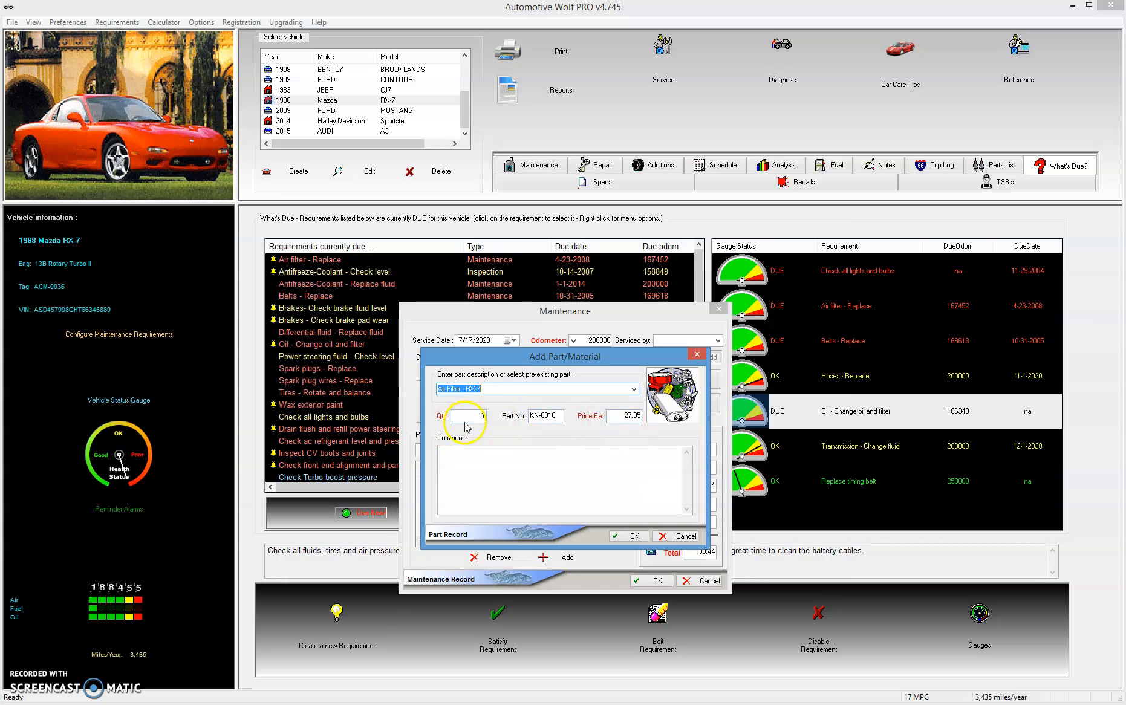
pyautogui.click(631, 536)
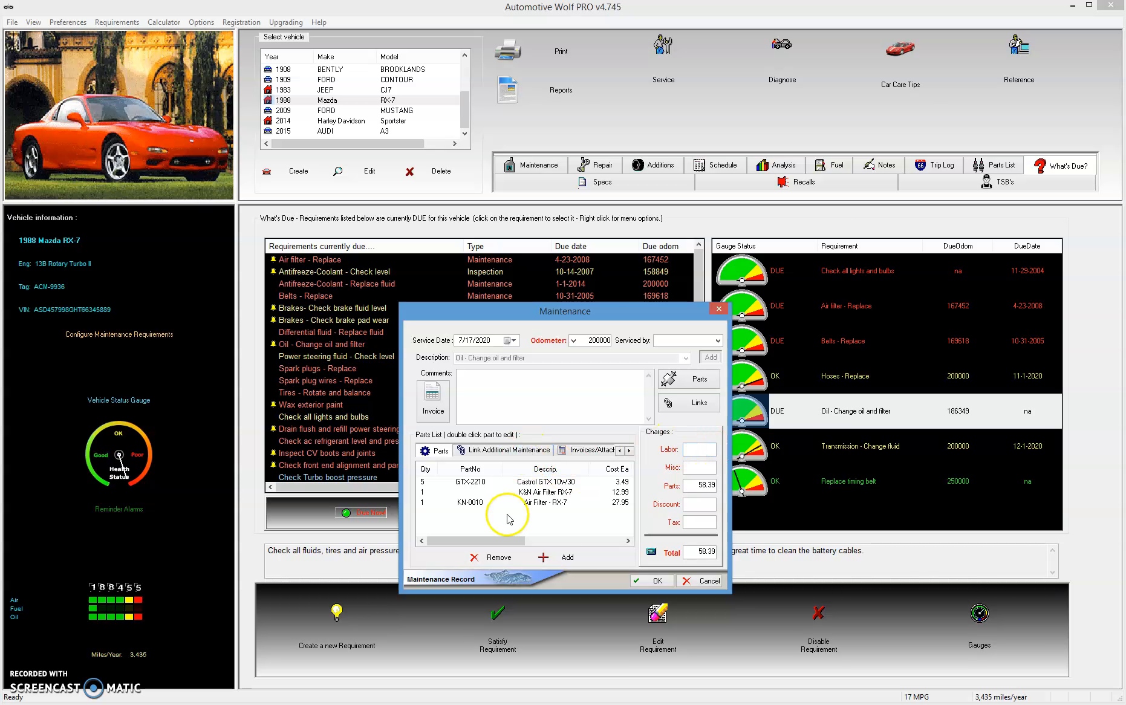
# Link the Air filter - Replace requirement to the oil change maintenance record
pyautogui.click(519, 450)
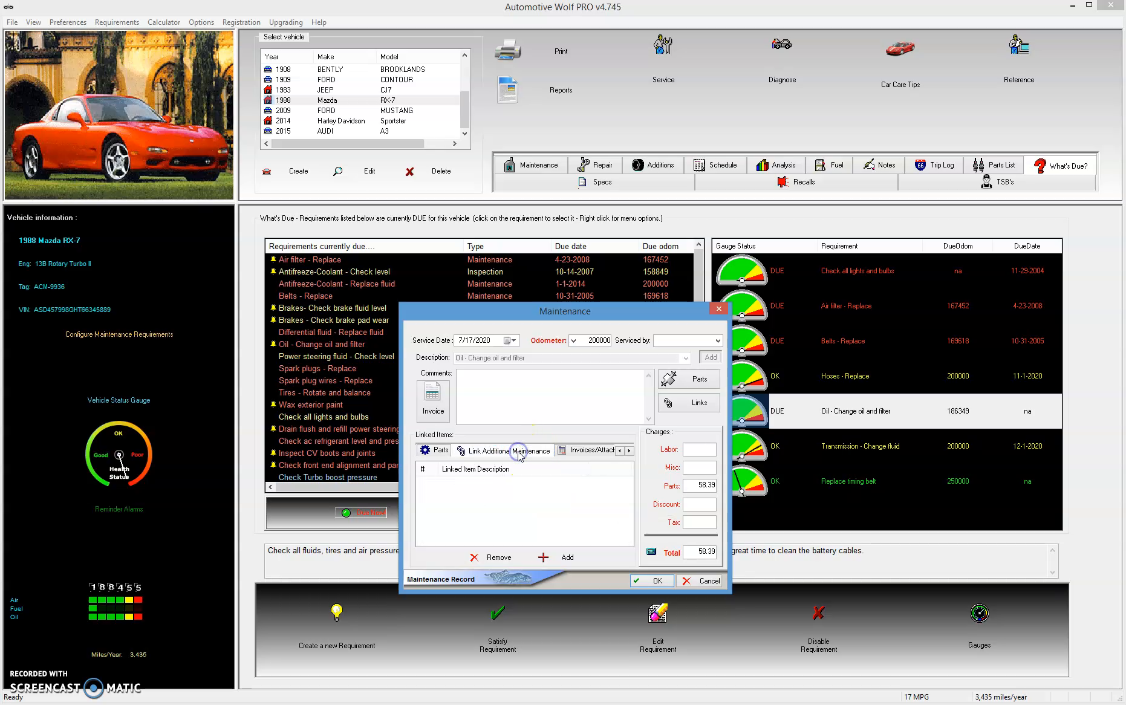
pyautogui.click(556, 557)
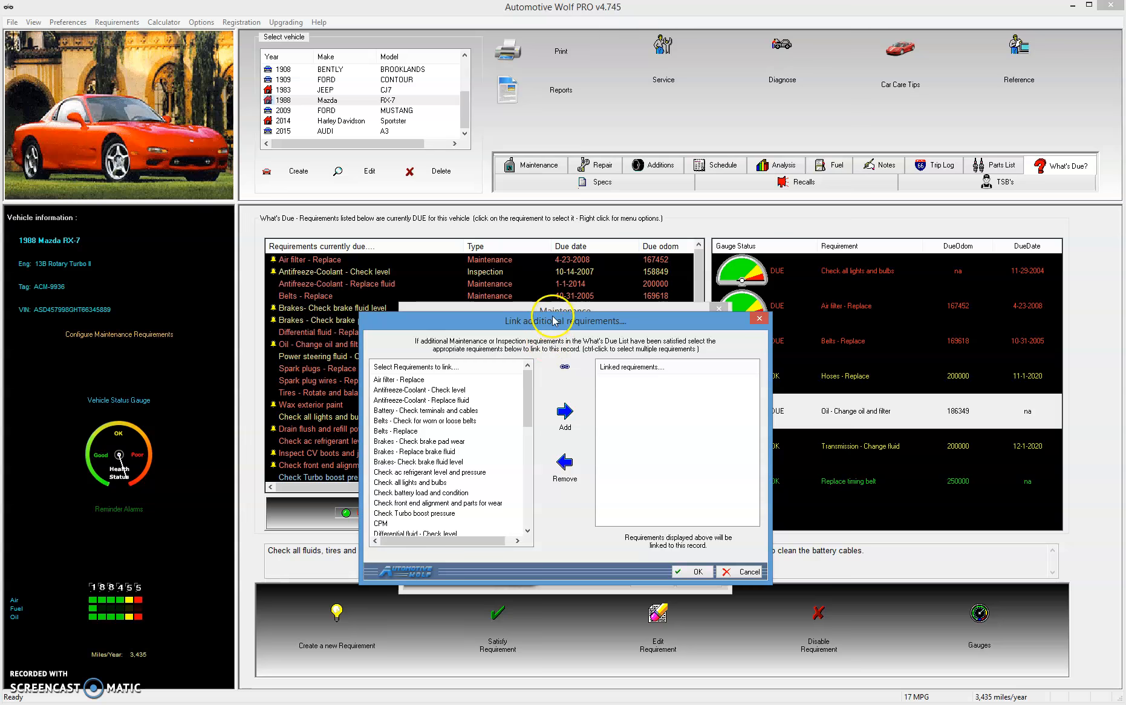
pyautogui.moveTo(546, 321); pyautogui.dragTo(545, 306)
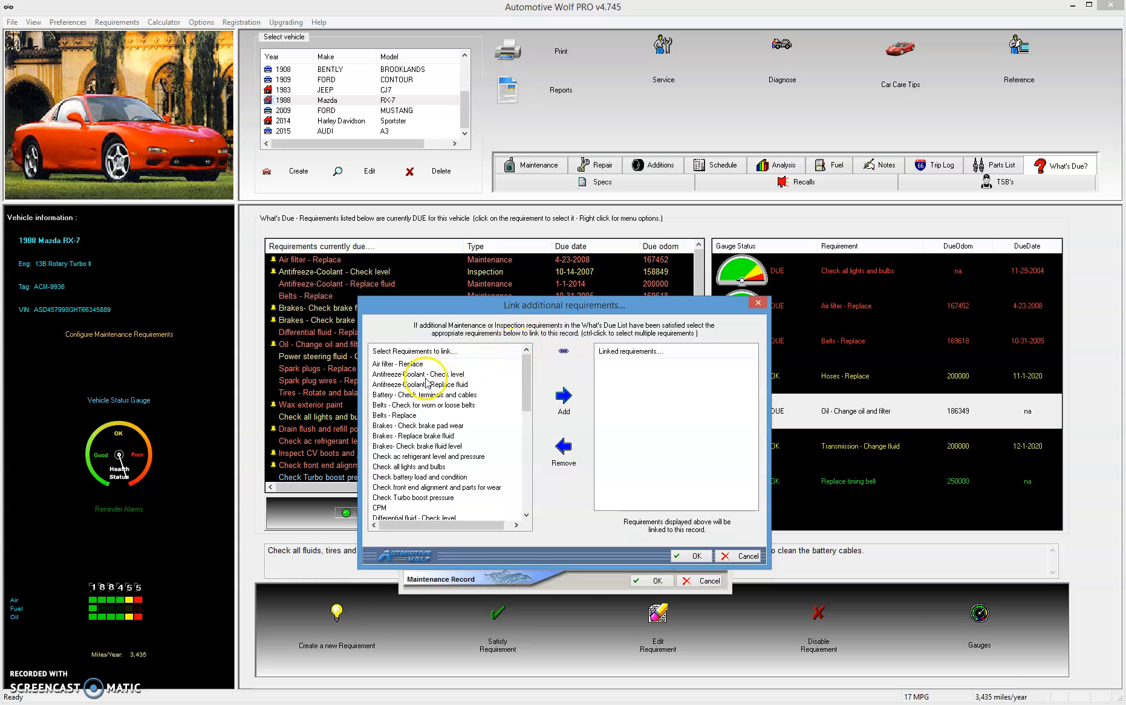
pyautogui.moveTo(527, 377)
pyautogui.mouseDown()
pyautogui.moveTo(510, 469)
pyautogui.moveTo(523, 466)
pyautogui.moveTo(547, 376)
pyautogui.mouseUp()
pyautogui.click(529, 397)
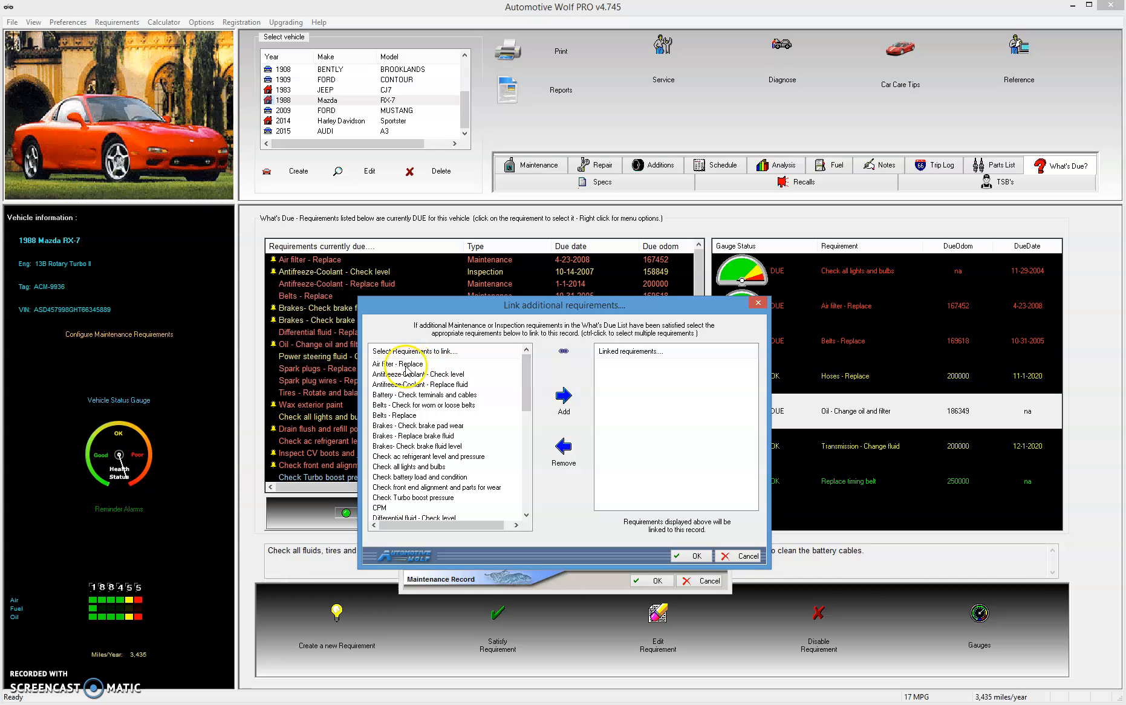
pyautogui.click(406, 365)
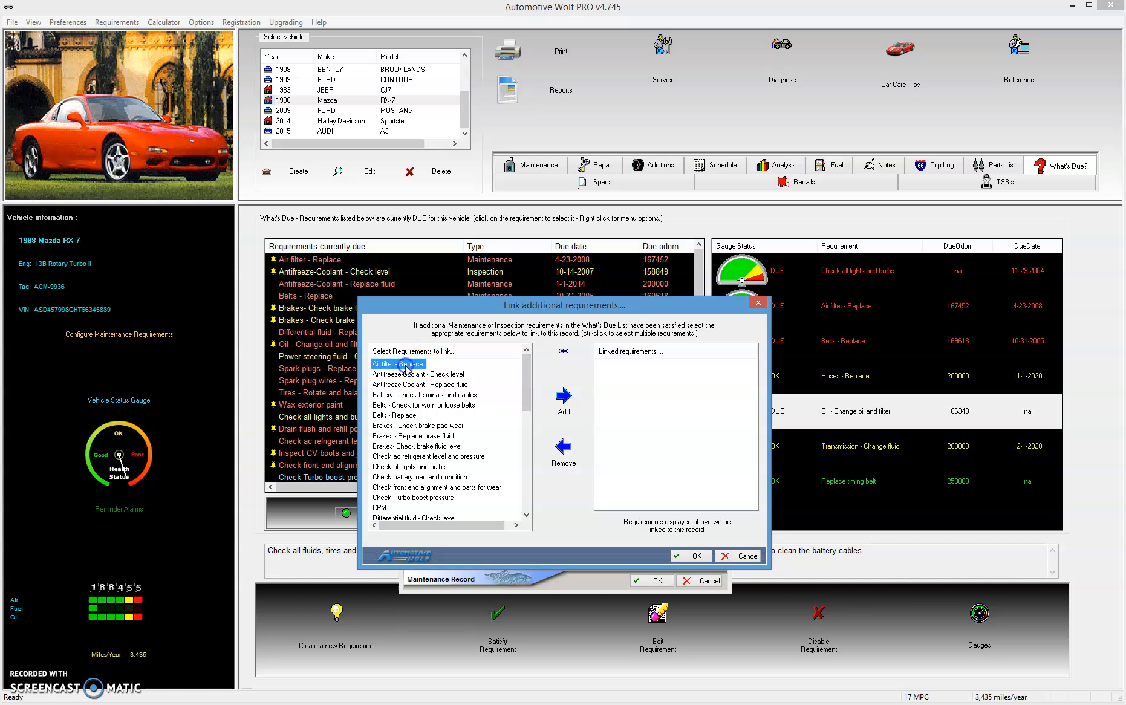
pyautogui.click(563, 400)
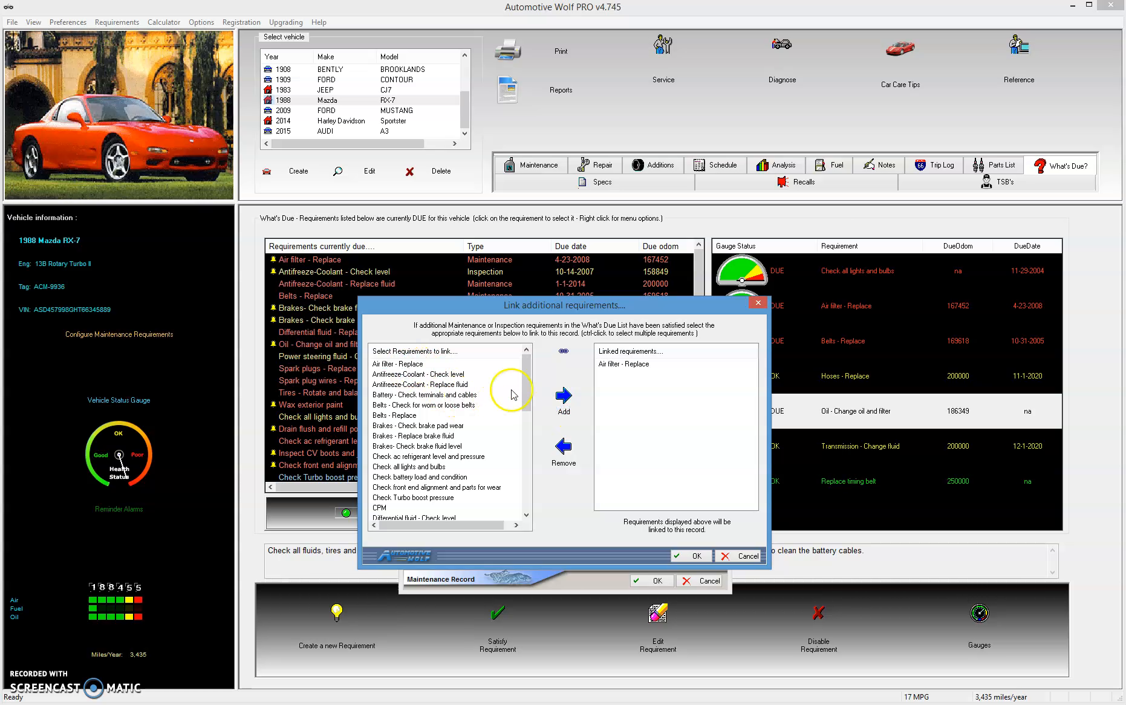
# Link the Oil - Check level requirement as well and accept the linked requirements for the record
pyautogui.moveTo(526, 398); pyautogui.dragTo(514, 448)
pyautogui.click(422, 468)
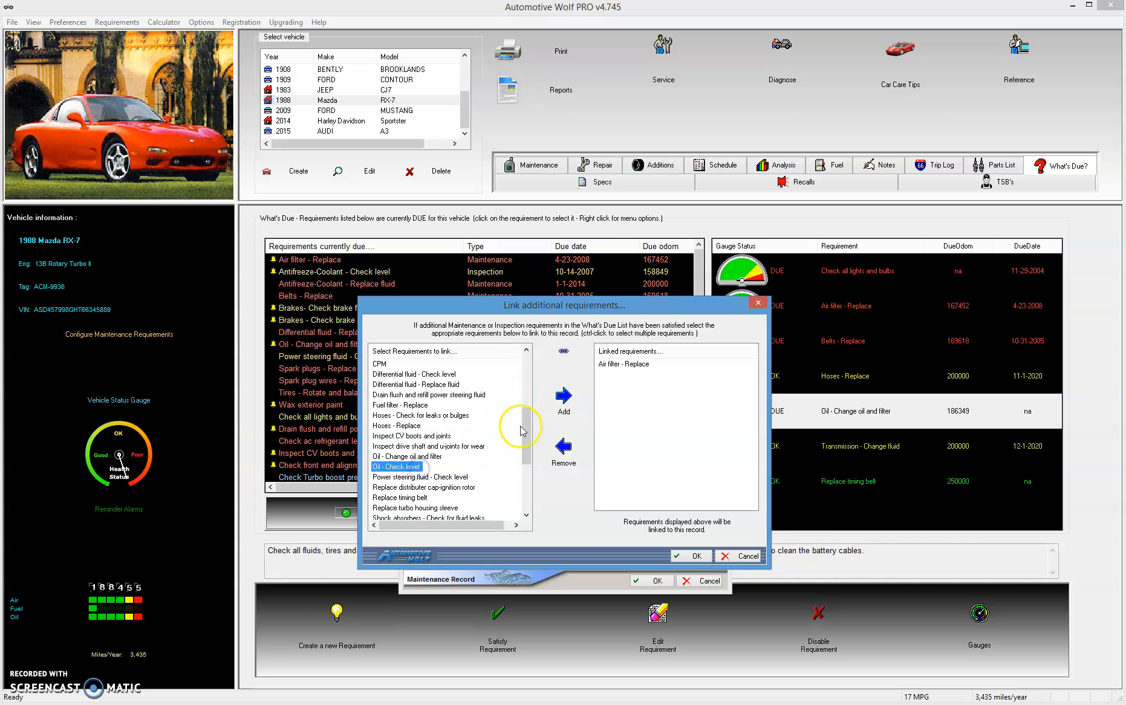
pyautogui.click(563, 411)
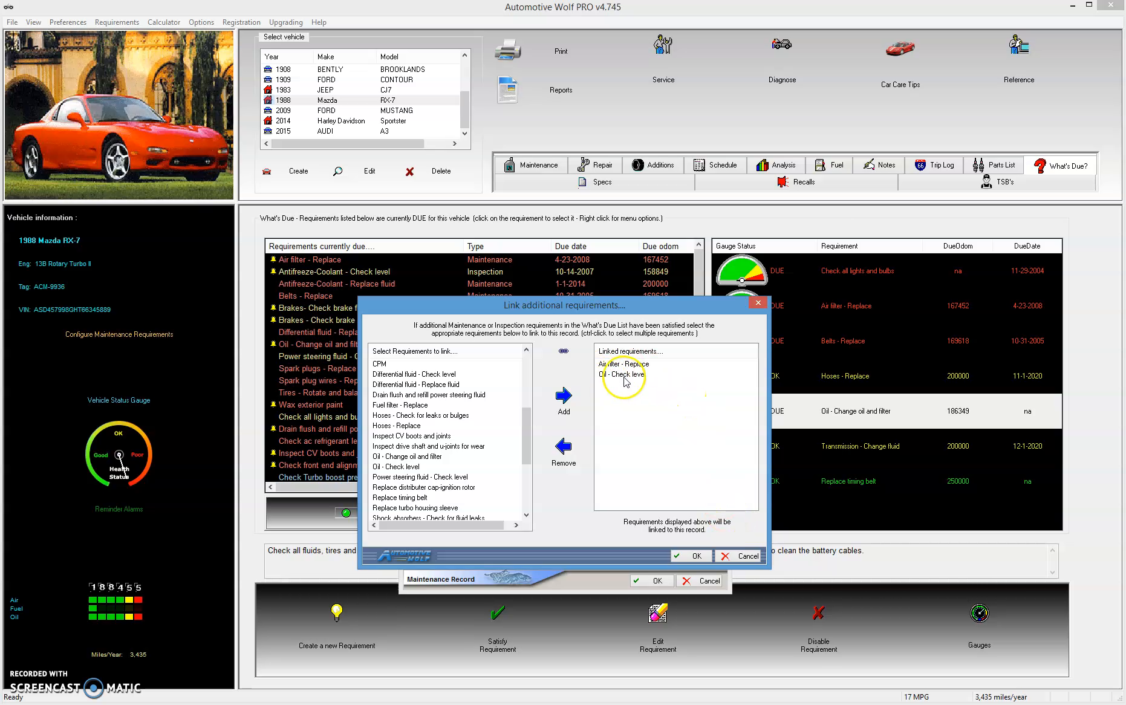
pyautogui.click(696, 557)
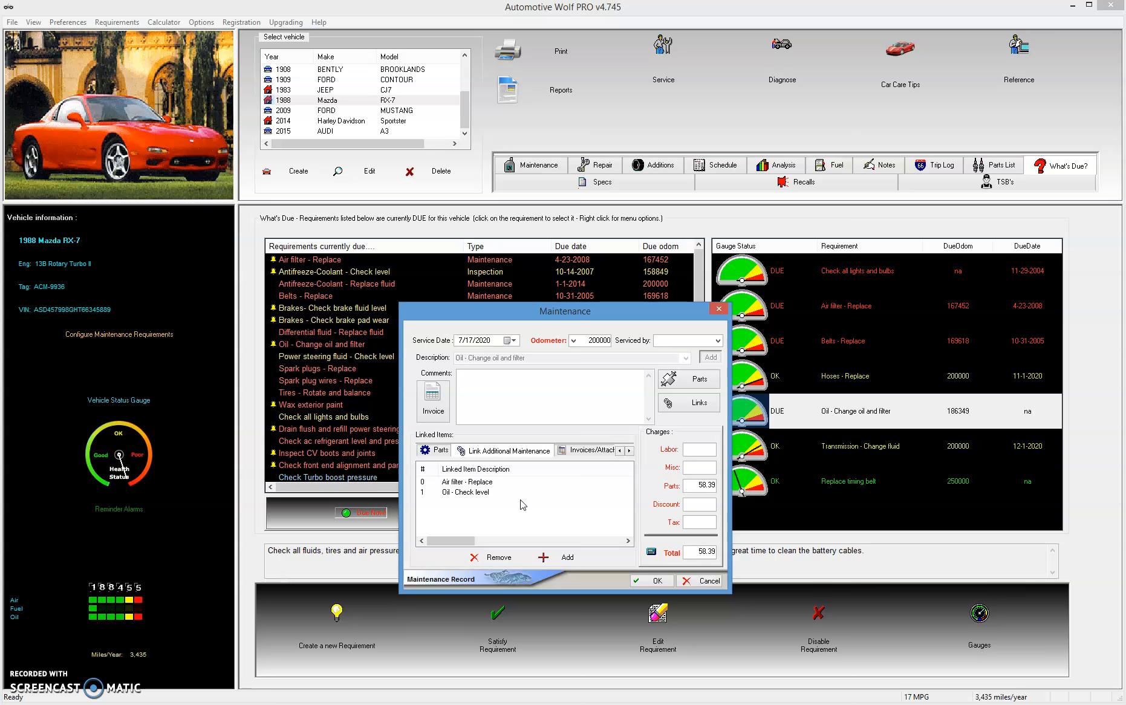
# Review the record's parts list and the requirements selected for linking, leaving the selection as it is
pyautogui.click(443, 455)
pyautogui.click(497, 451)
pyautogui.click(553, 556)
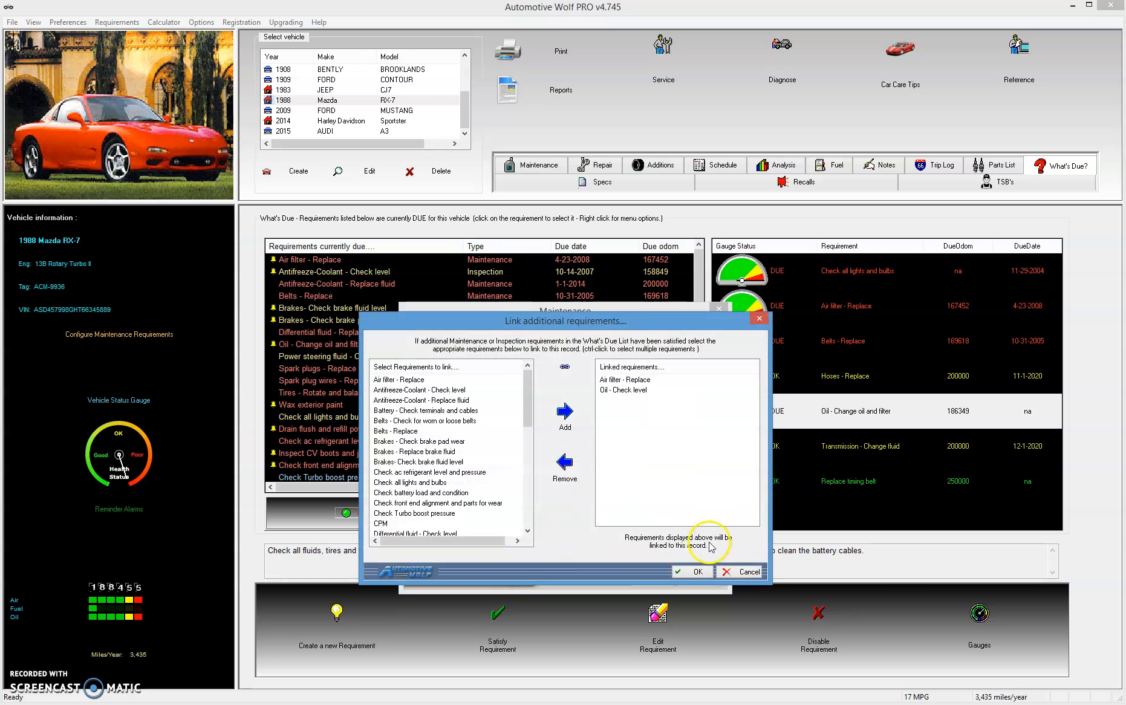
pyautogui.click(742, 572)
# Attach the invoice image InvoiceSample.jpg from the Pictures folder to the maintenance record
pyautogui.click(599, 457)
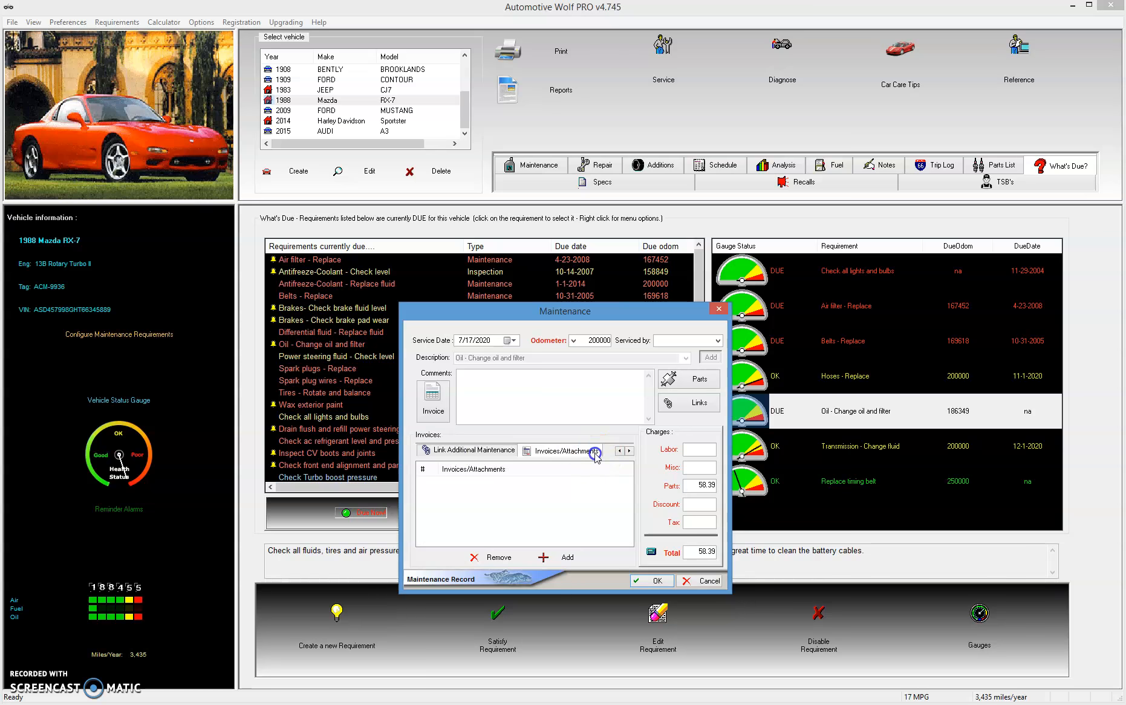
pyautogui.click(567, 558)
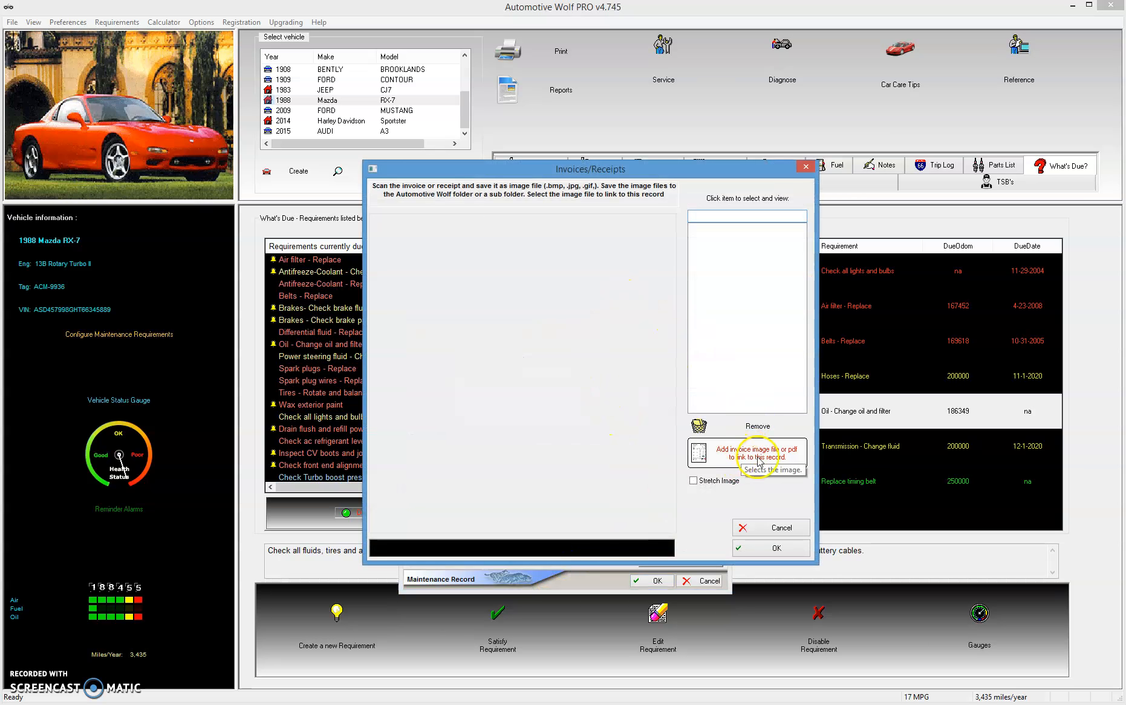
pyautogui.click(740, 457)
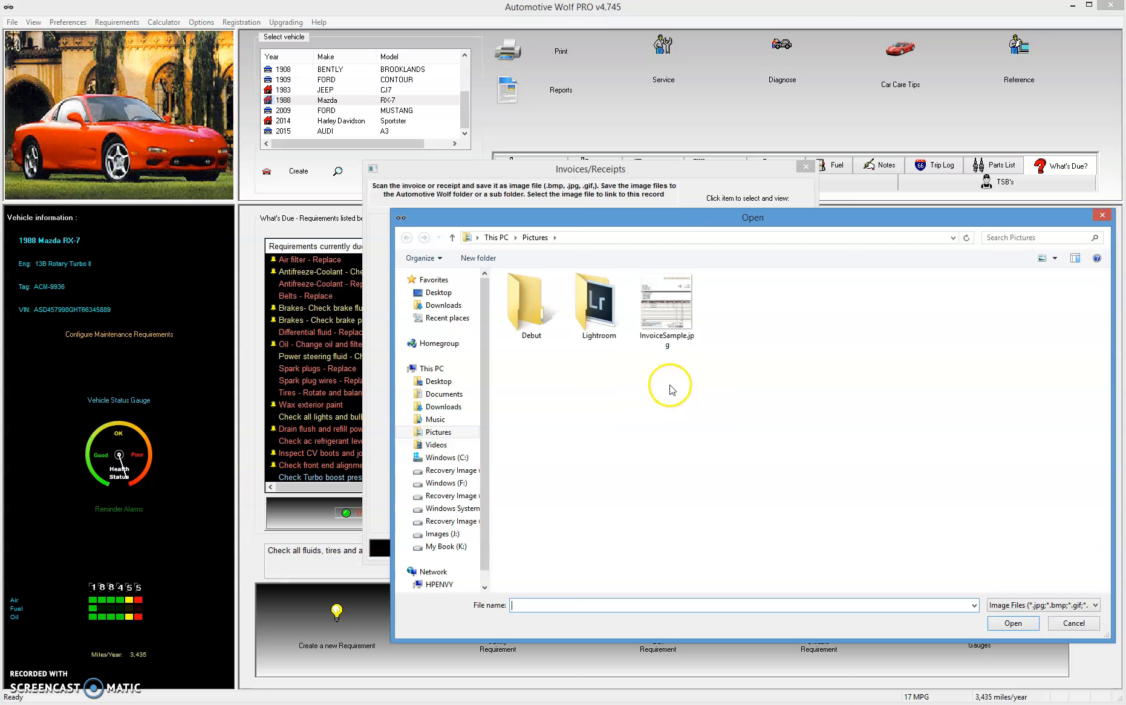
pyautogui.click(667, 312)
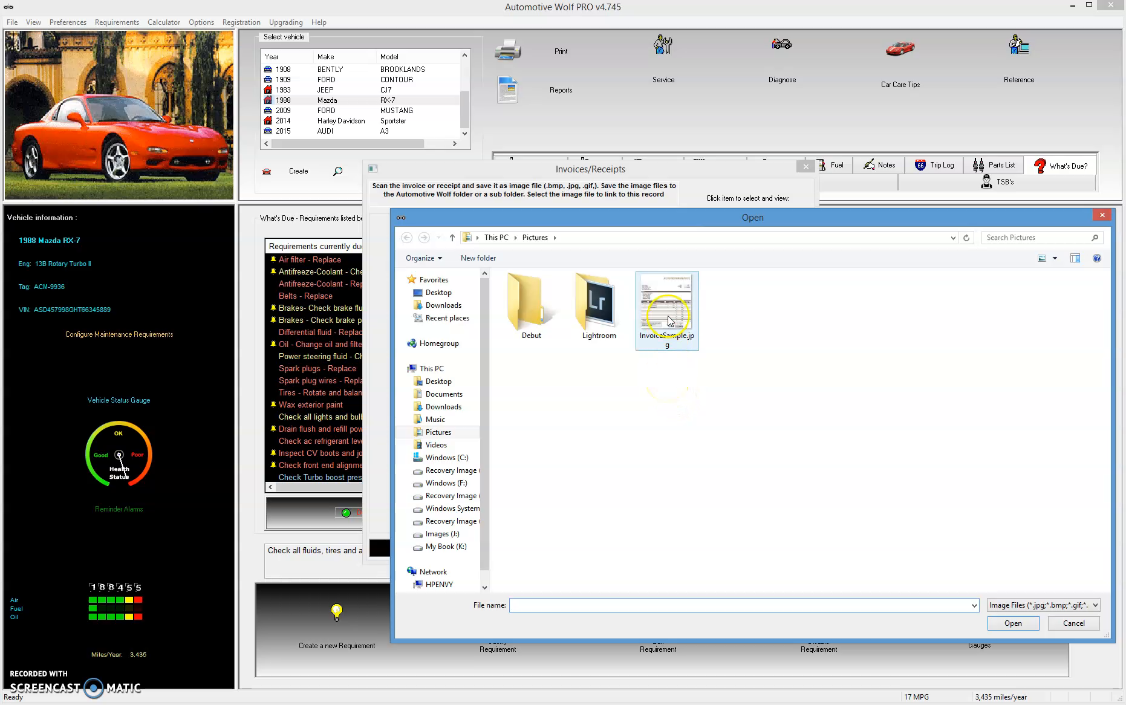
pyautogui.click(1012, 624)
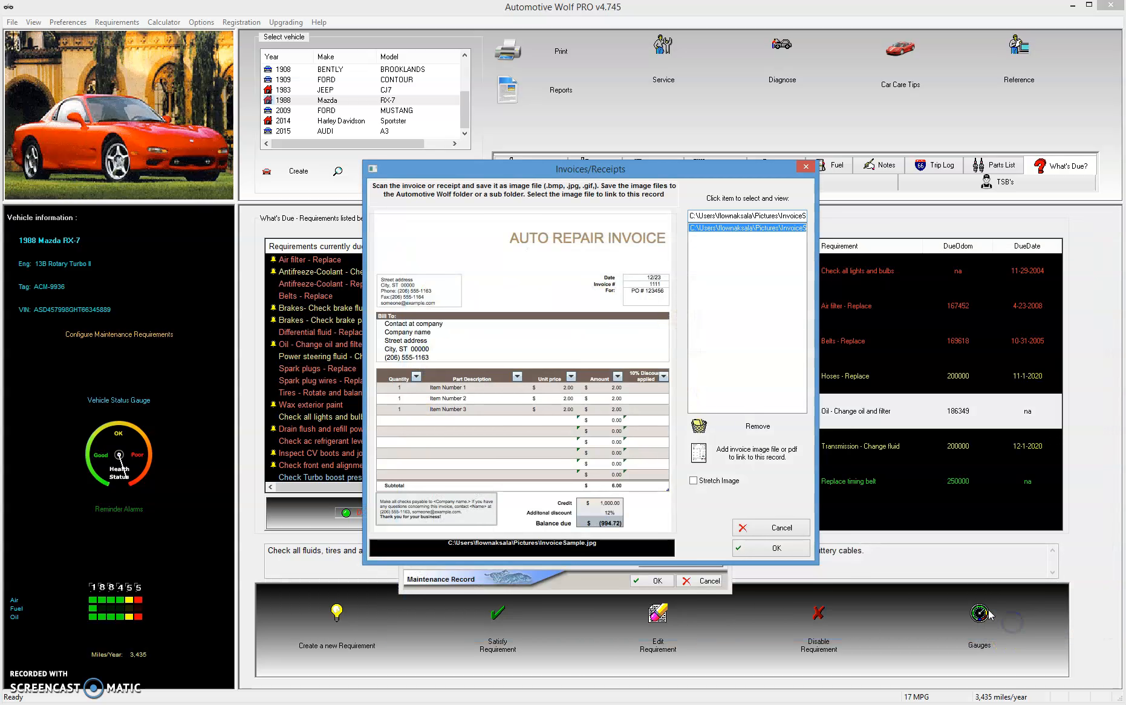
# Enlarge the invoice window to view the attached invoice, then accept the attachment without adding another file
pyautogui.moveTo(624, 162); pyautogui.dragTo(454, 107)
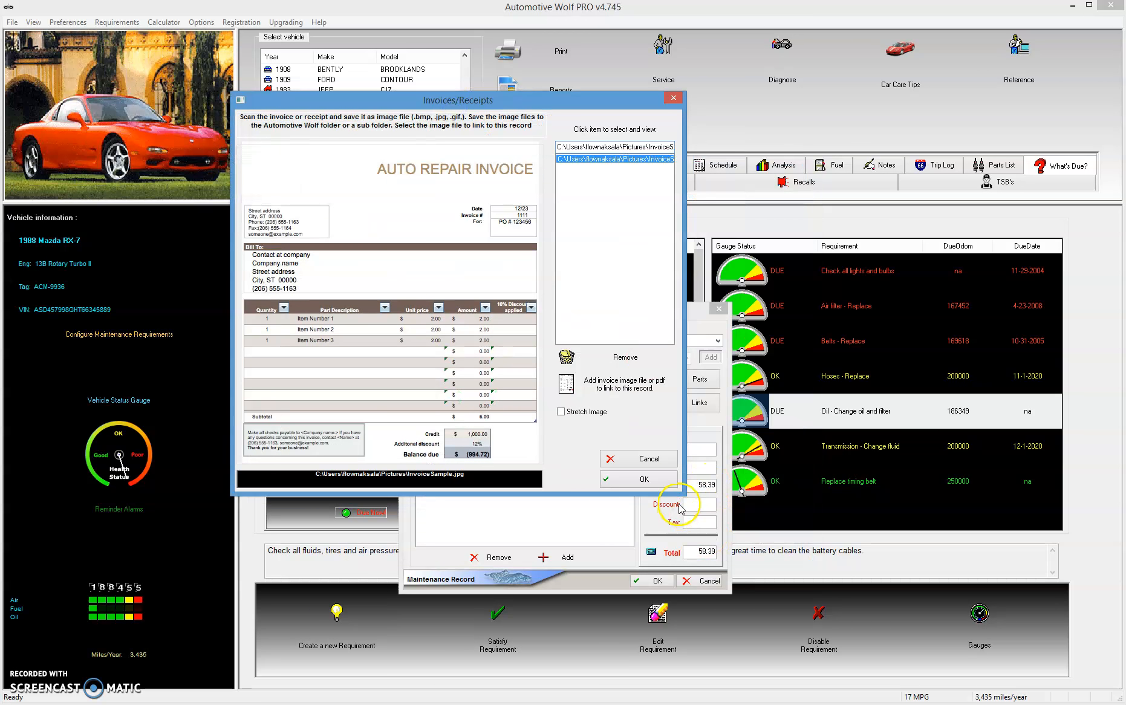
pyautogui.moveTo(684, 495); pyautogui.dragTo(934, 703)
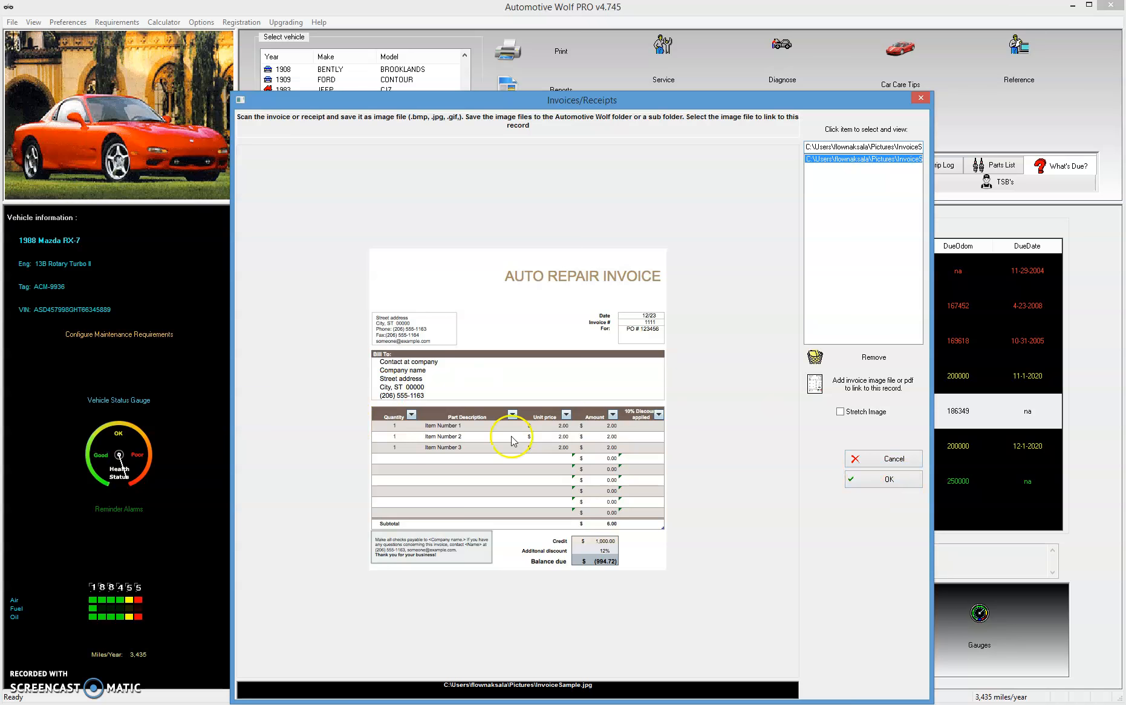
pyautogui.click(868, 384)
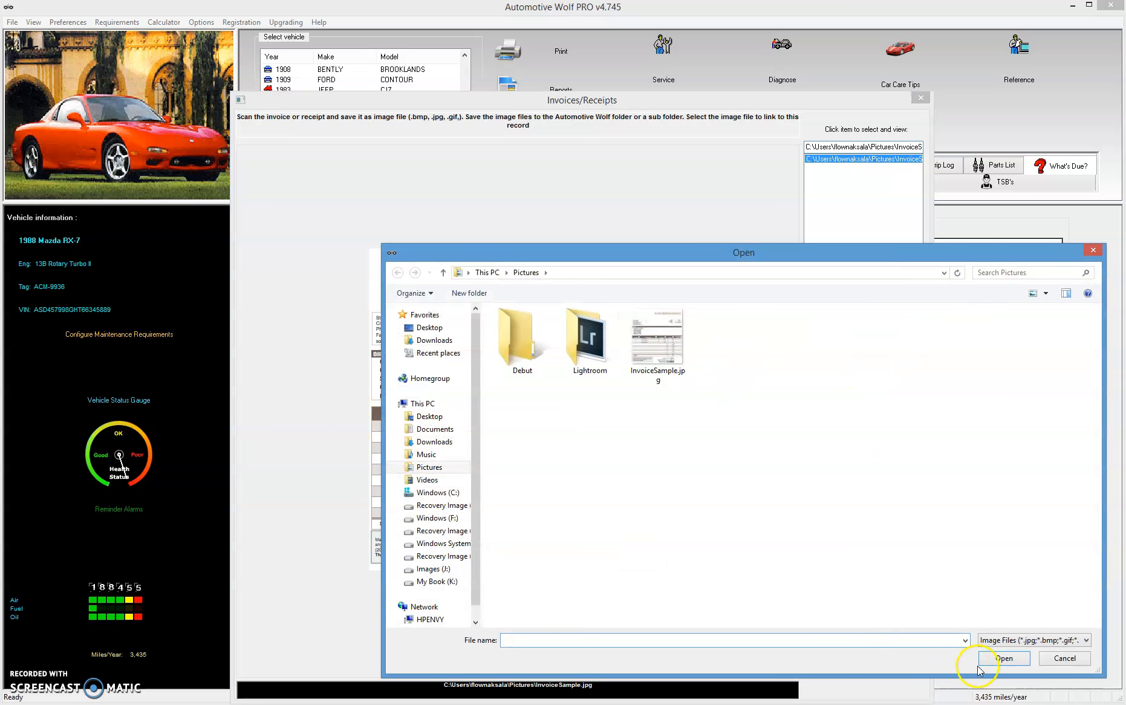
pyautogui.click(1083, 661)
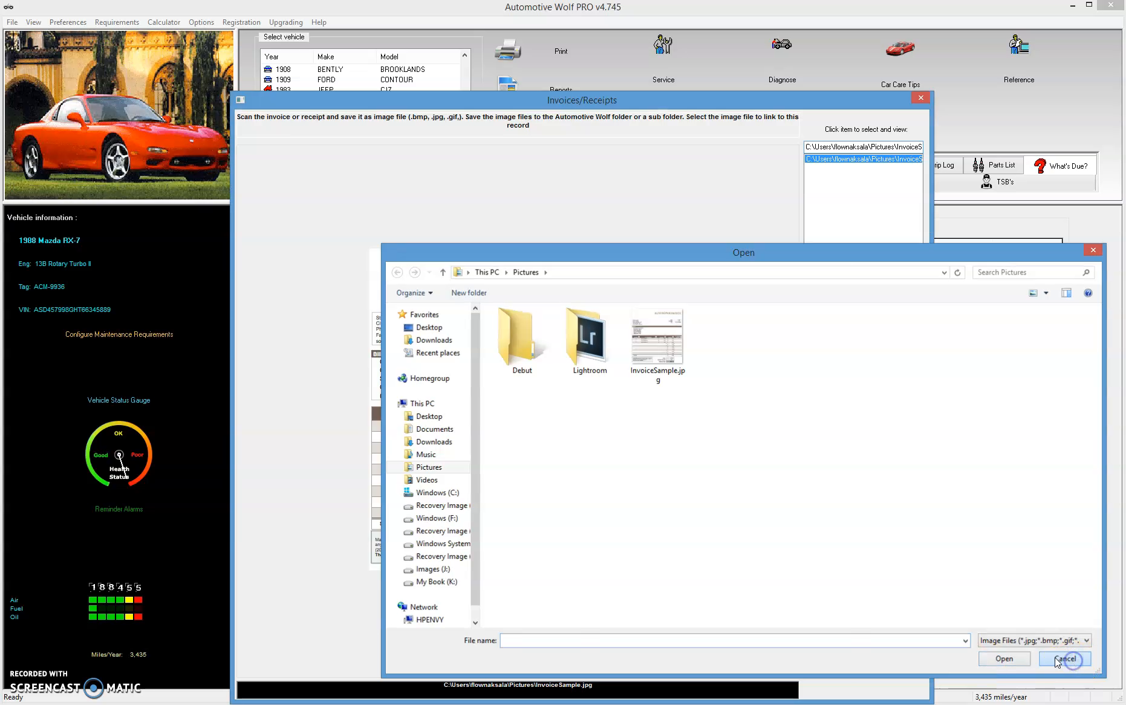
pyautogui.click(892, 481)
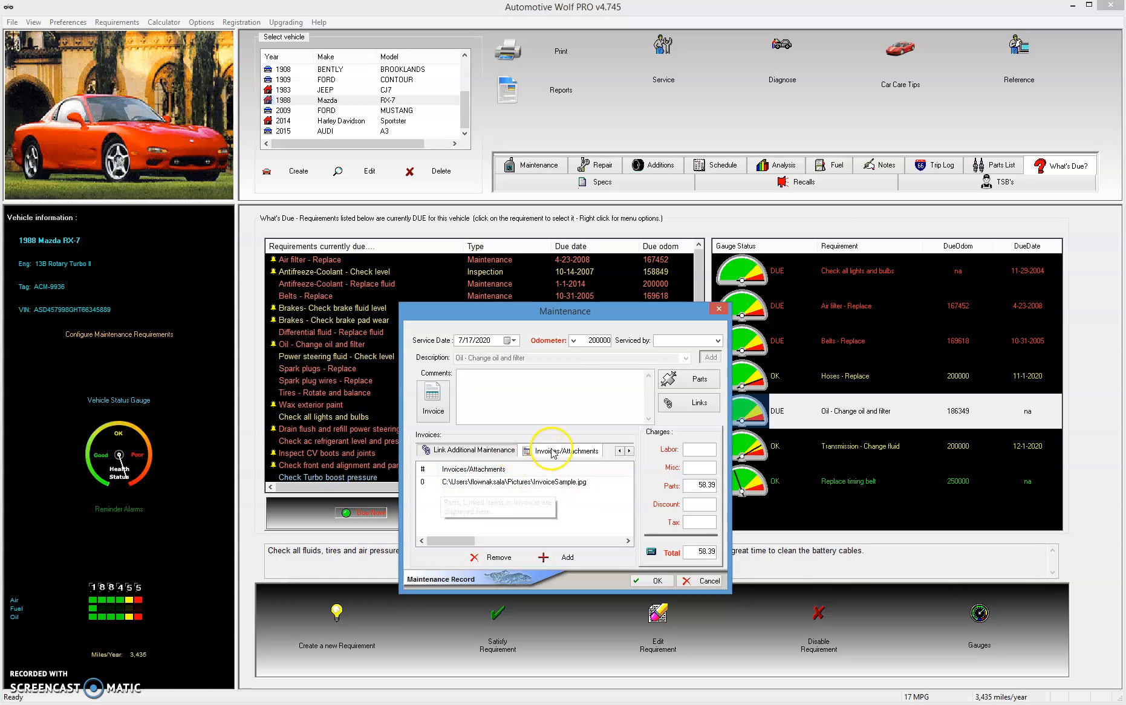
# Check the linked requirements and the parts list of the oil change record again
pyautogui.click(485, 452)
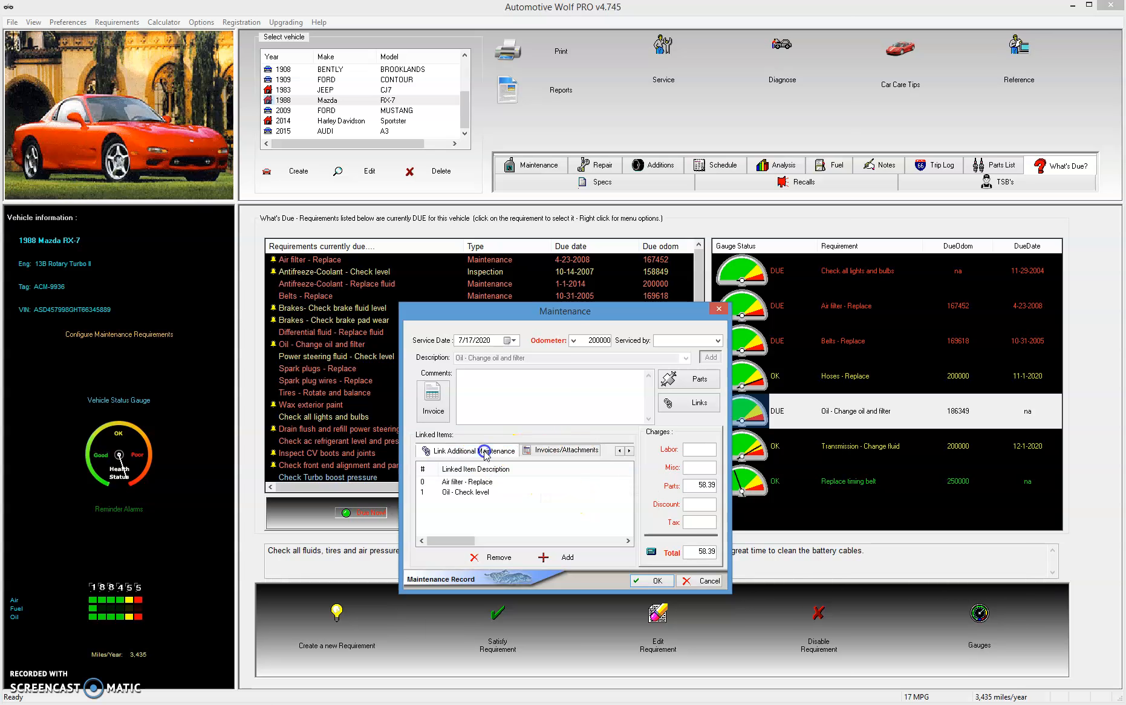
pyautogui.click(619, 451)
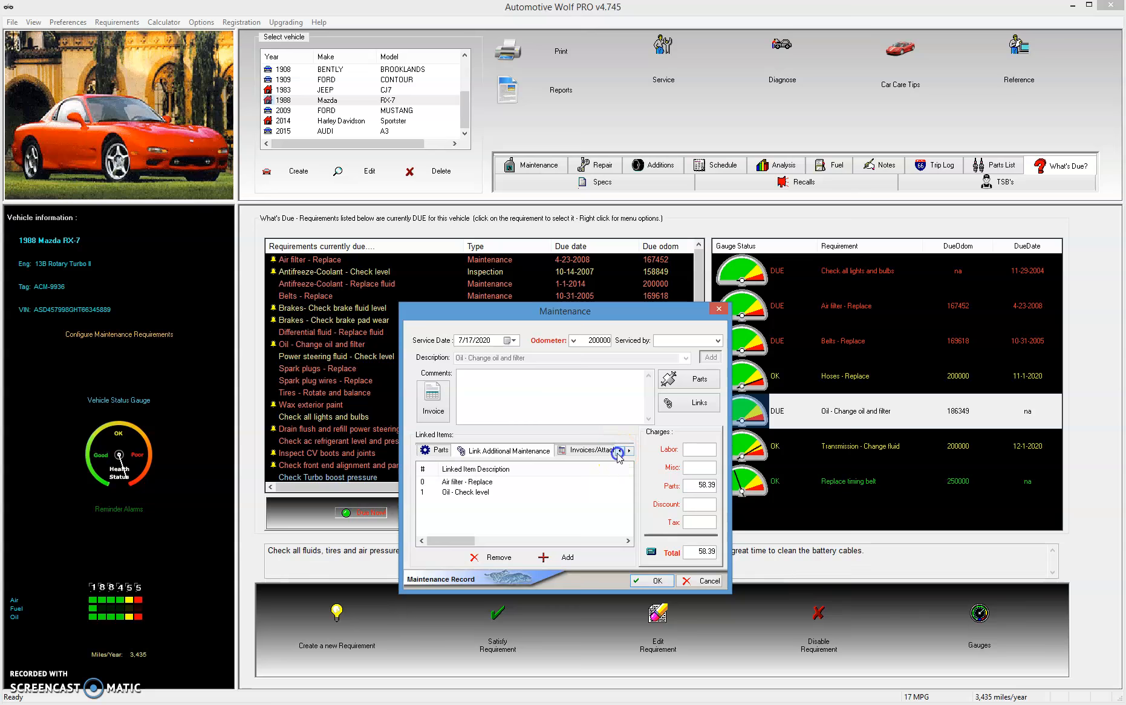
pyautogui.click(448, 446)
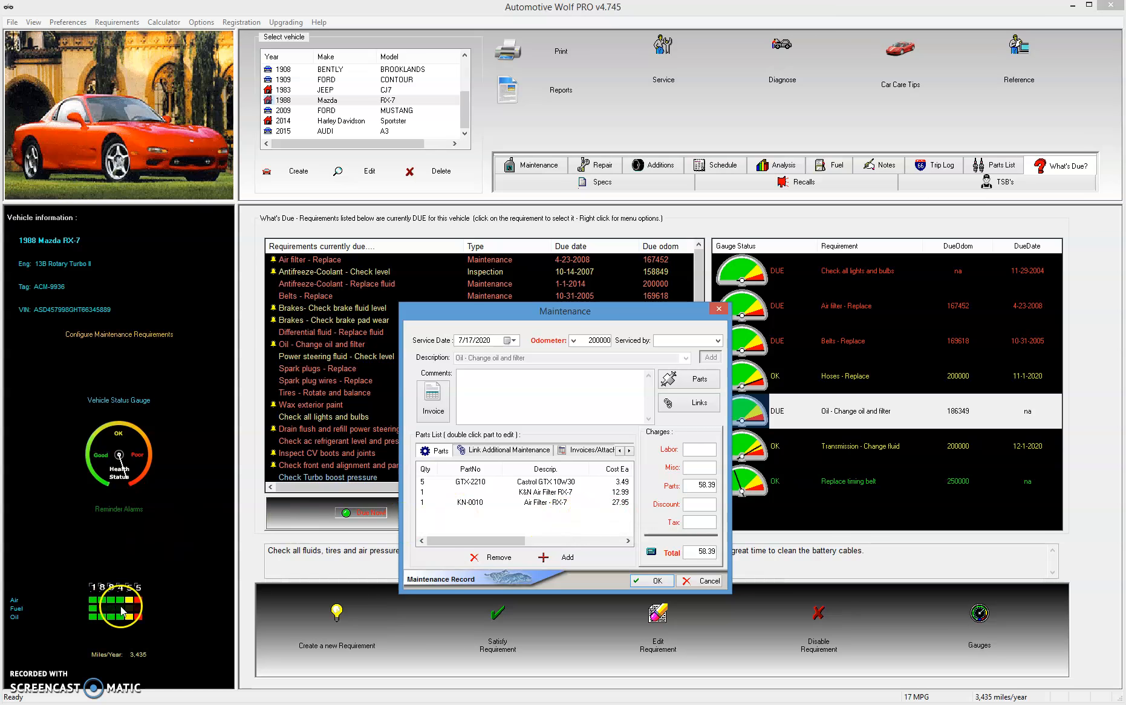
# Set the record's labor charge to 20.00 and save the maintenance record
pyautogui.click(671, 549)
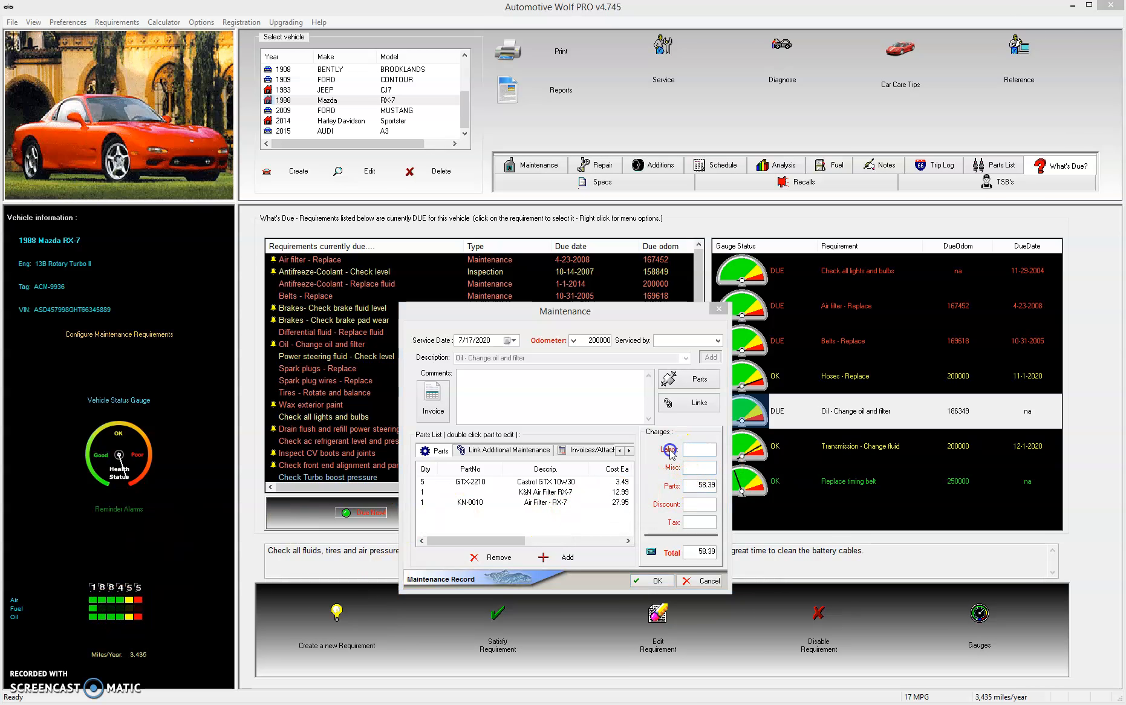
pyautogui.click(552, 493)
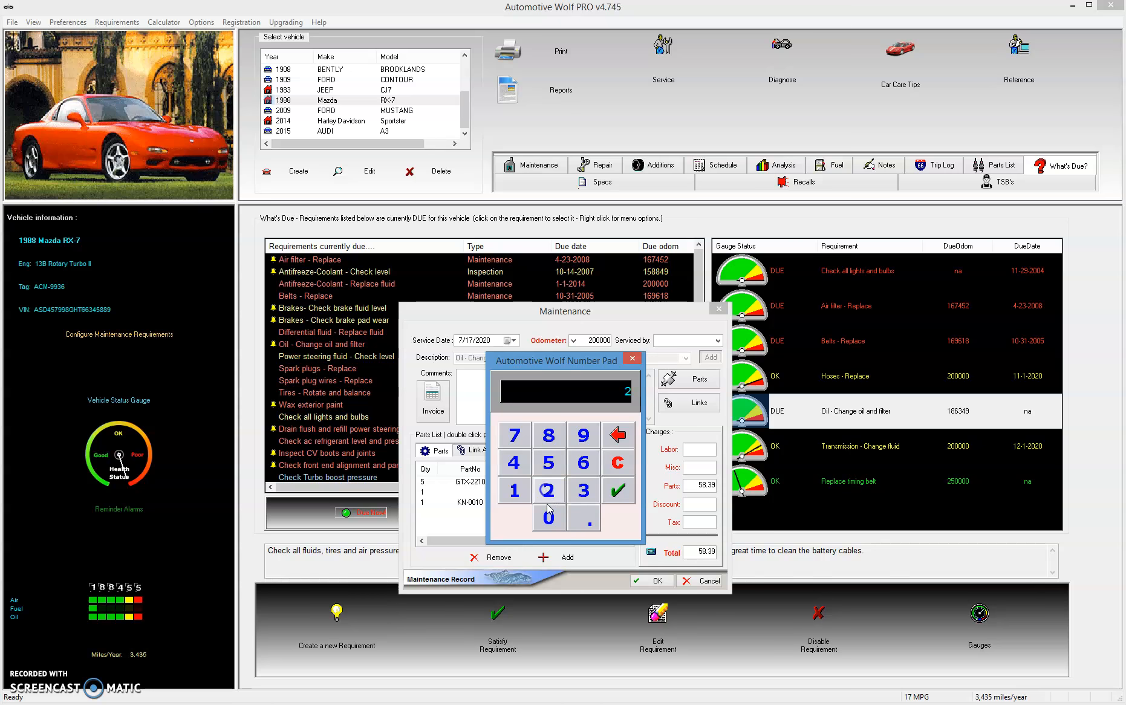
pyautogui.click(550, 518)
pyautogui.click(584, 518)
pyautogui.click(549, 518)
pyautogui.click(549, 518)
pyautogui.click(618, 489)
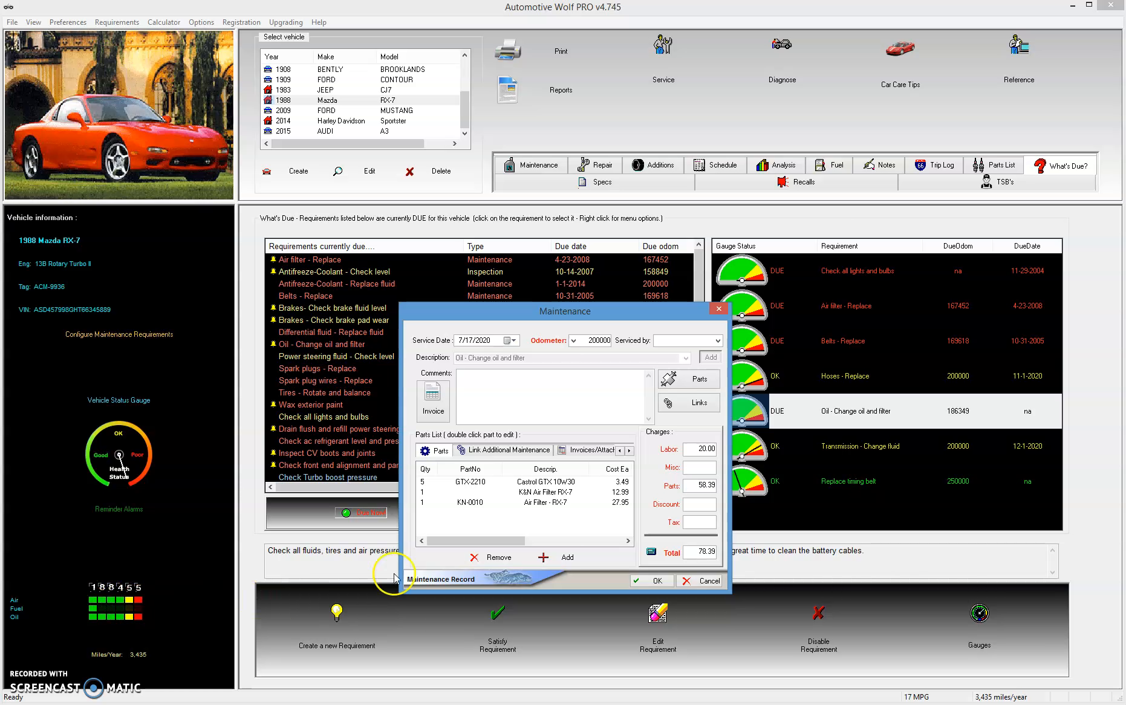
pyautogui.click(658, 581)
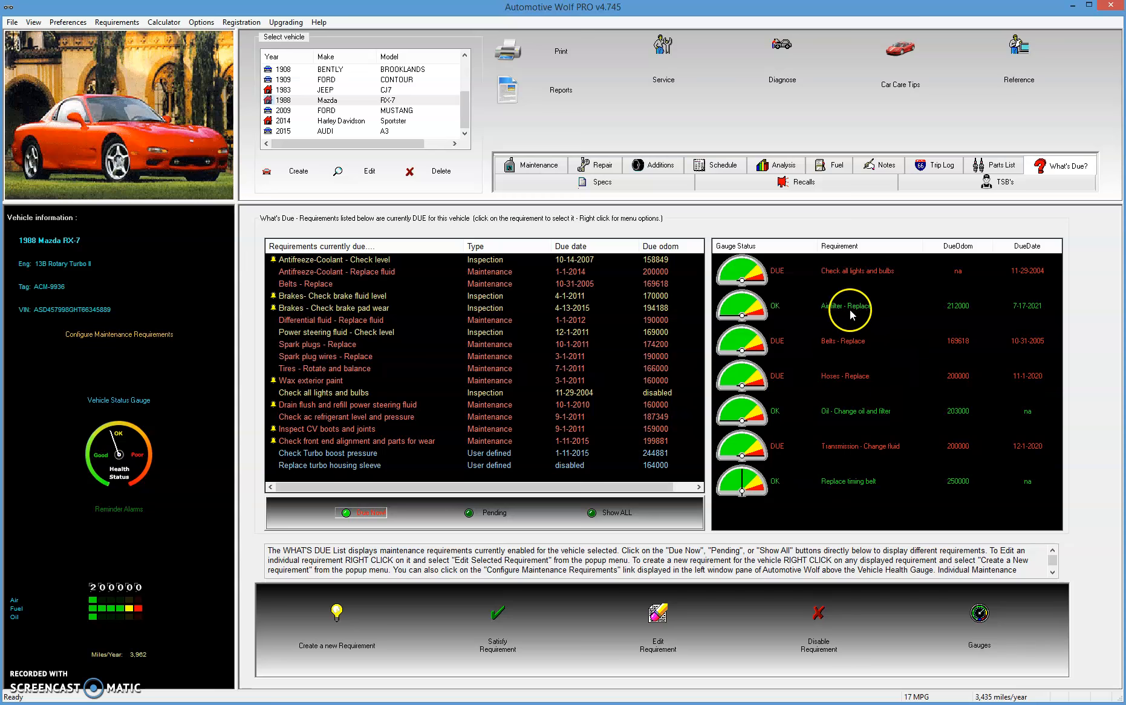
# Examine the new due odometer and due date of the air filter and the oil and filter change in the gauge list
pyautogui.click(866, 307)
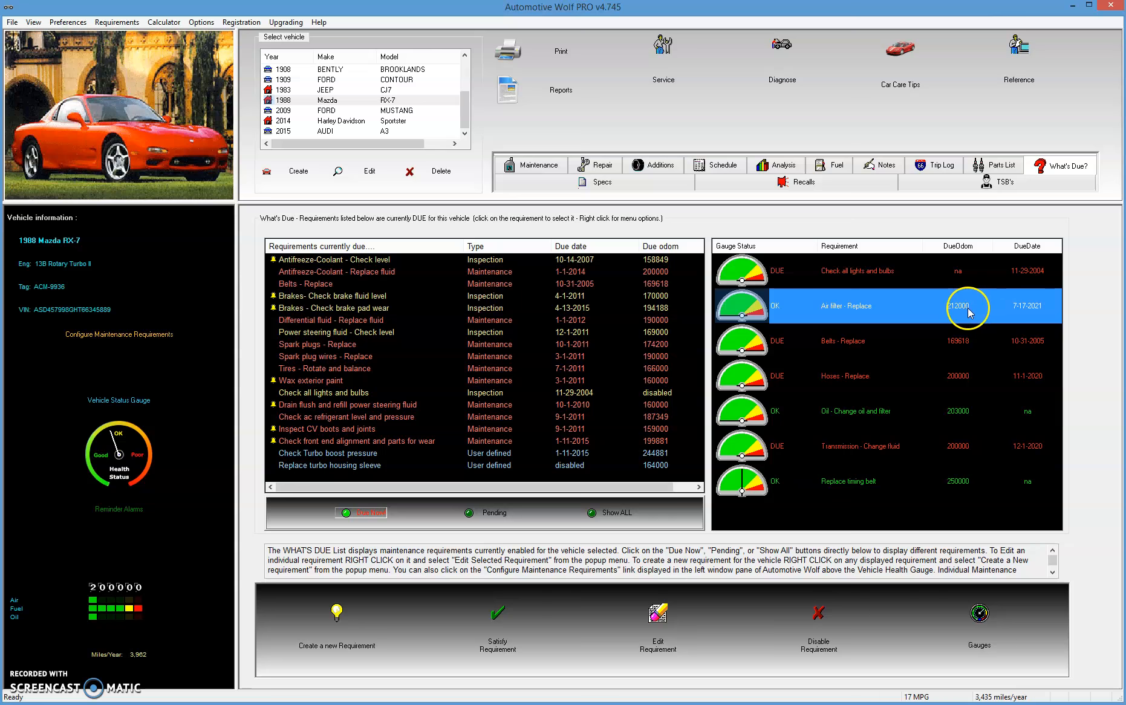
pyautogui.click(869, 411)
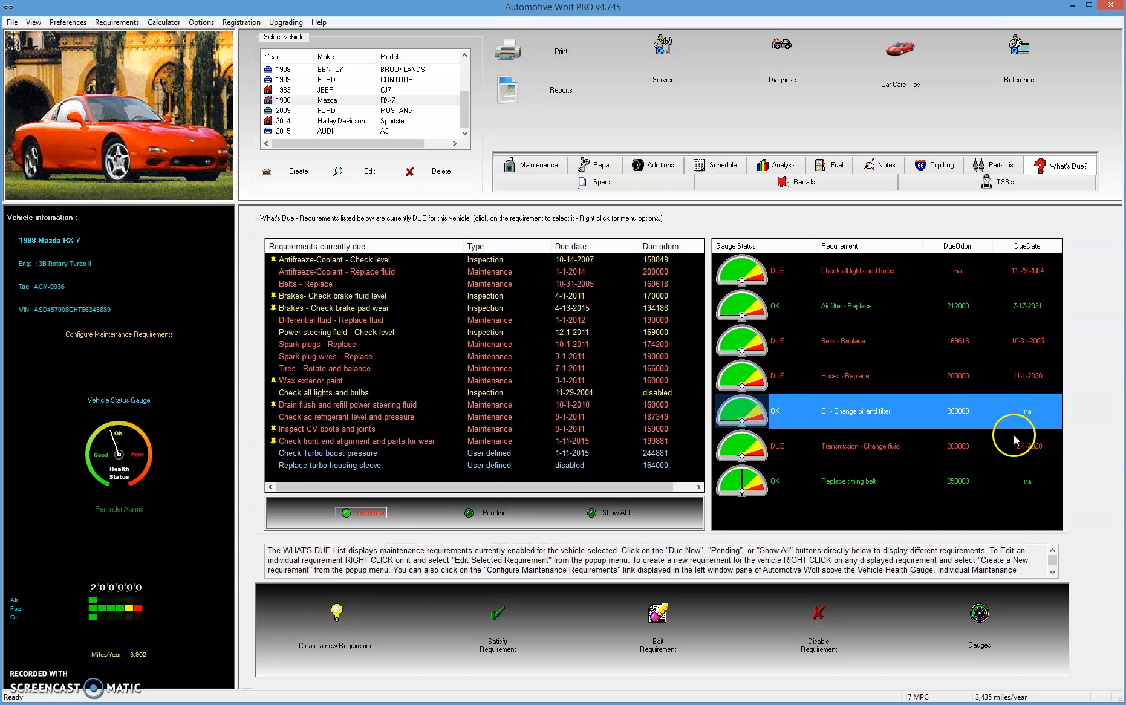
pyautogui.click(961, 417)
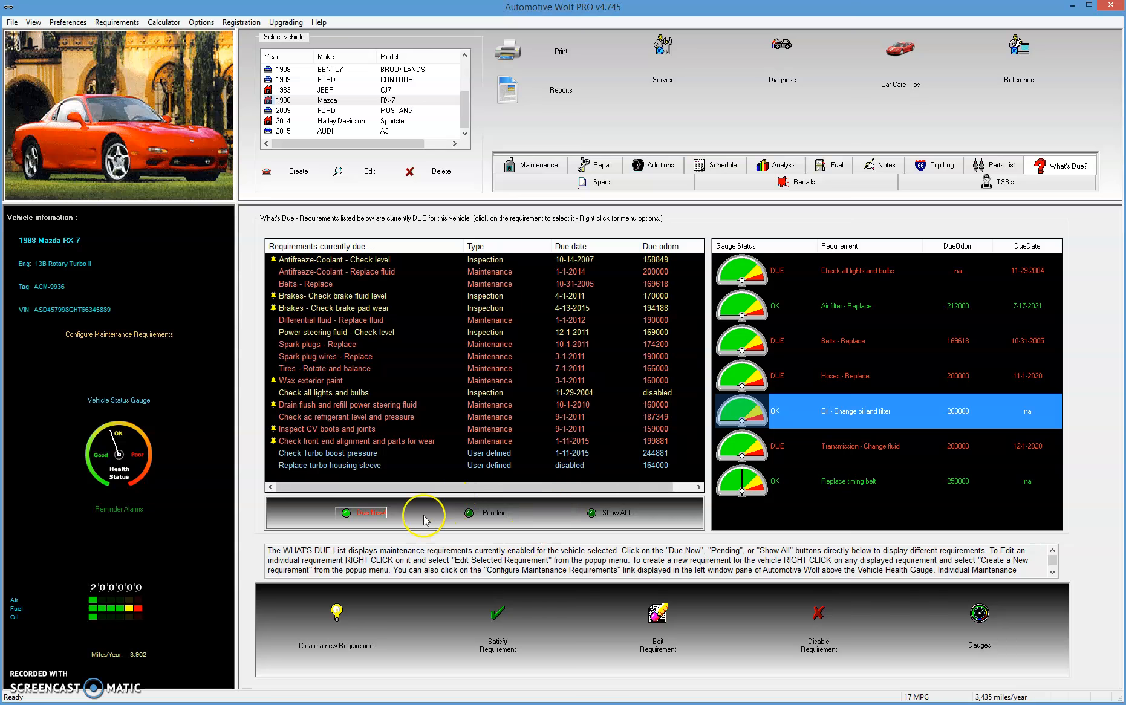
# Open the 7-17-2020 oil and filter change from the maintenance log and review its linked requirements
pyautogui.click(540, 169)
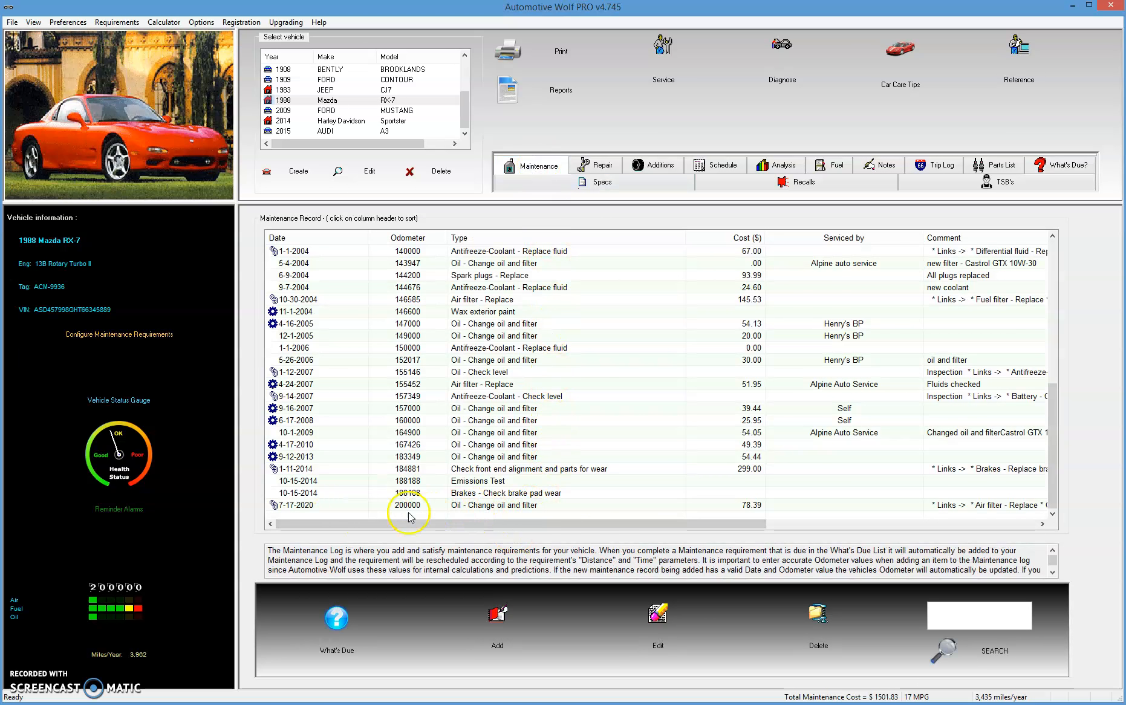
pyautogui.doubleClick(512, 505)
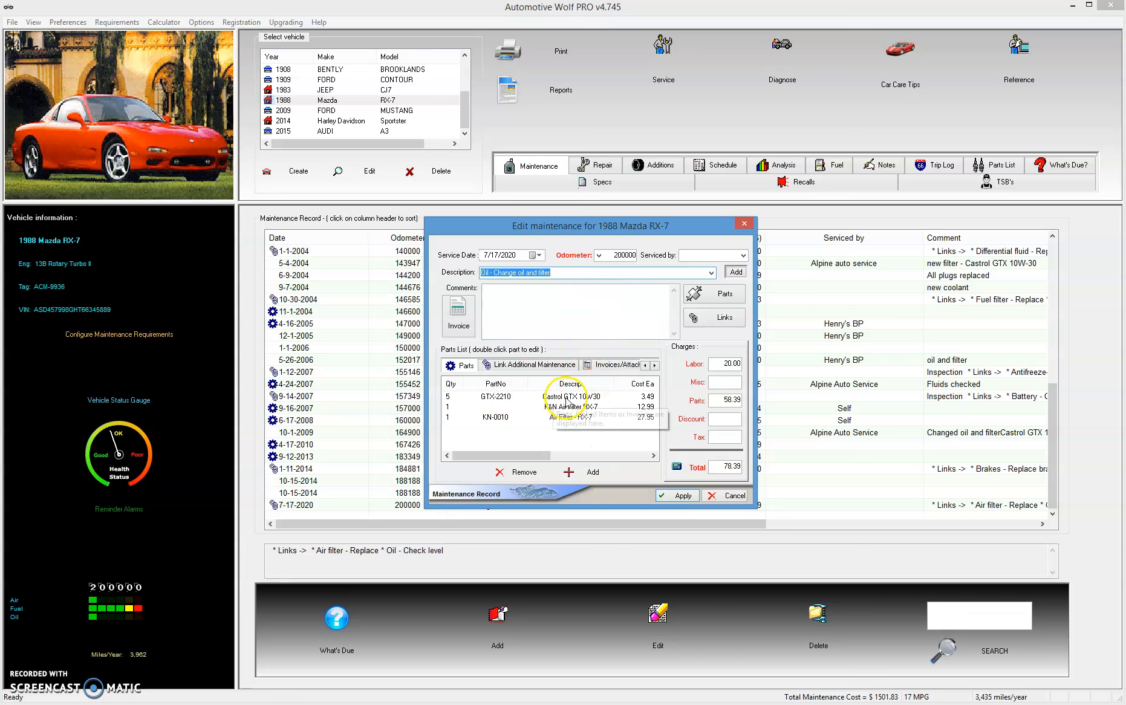
pyautogui.click(535, 365)
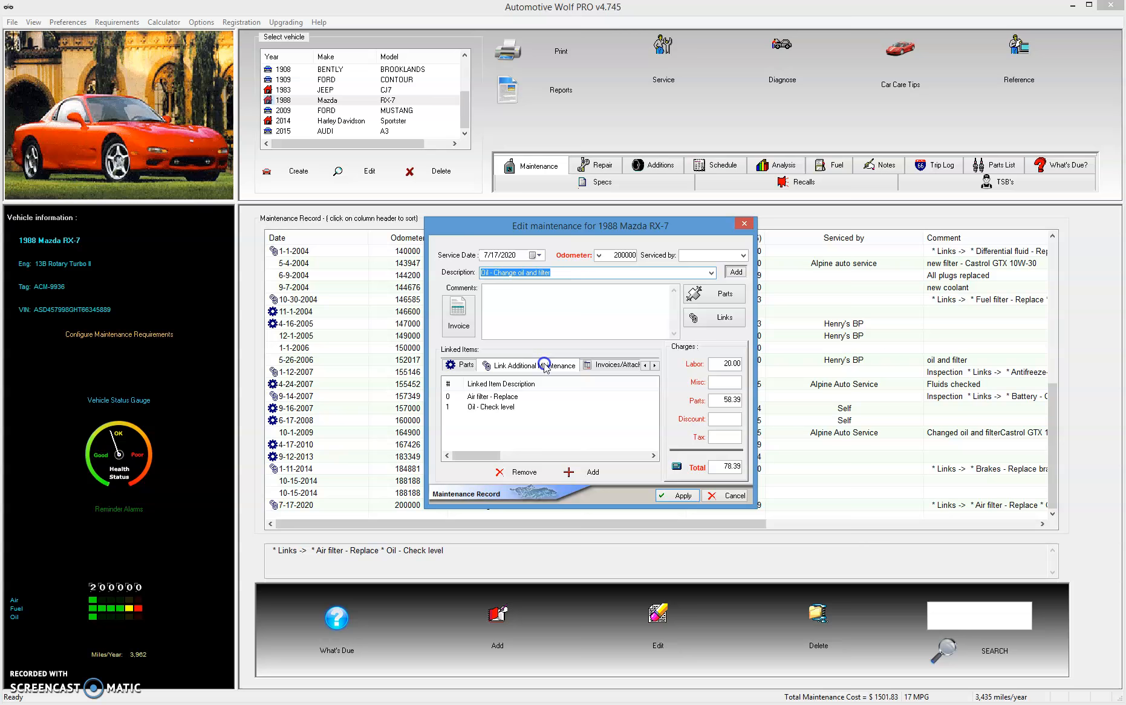
# View the invoice image attached to the 7-17-2020 oil change record
pyautogui.click(616, 364)
pyautogui.doubleClick(576, 401)
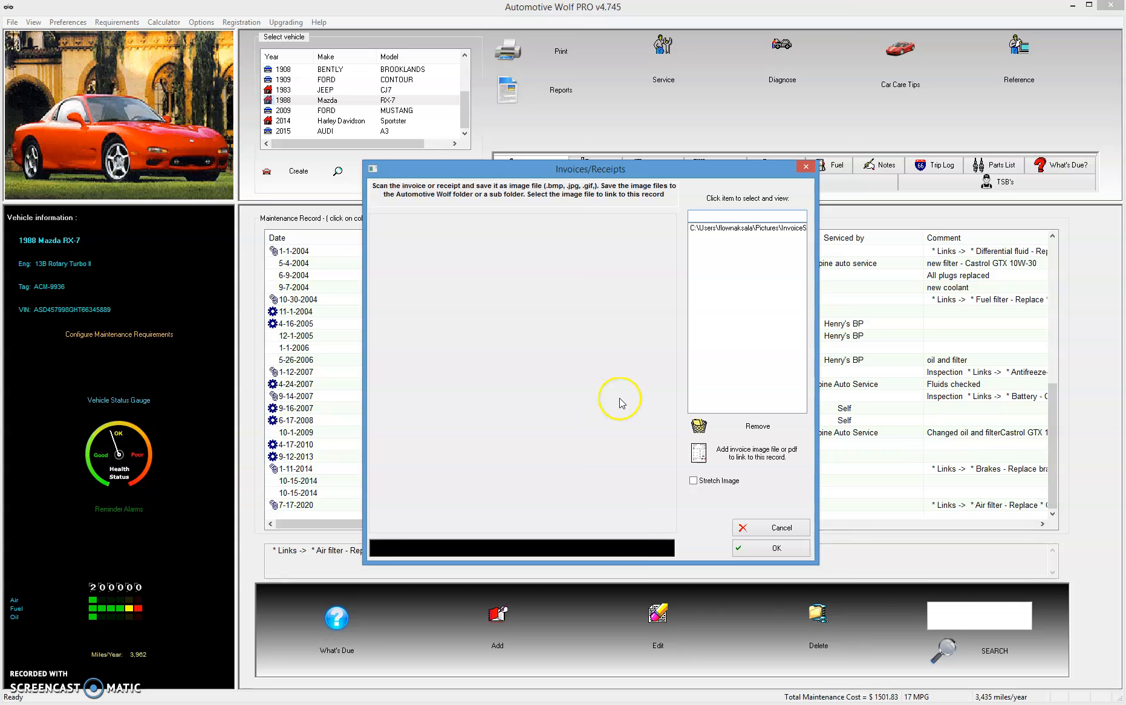
pyautogui.click(743, 234)
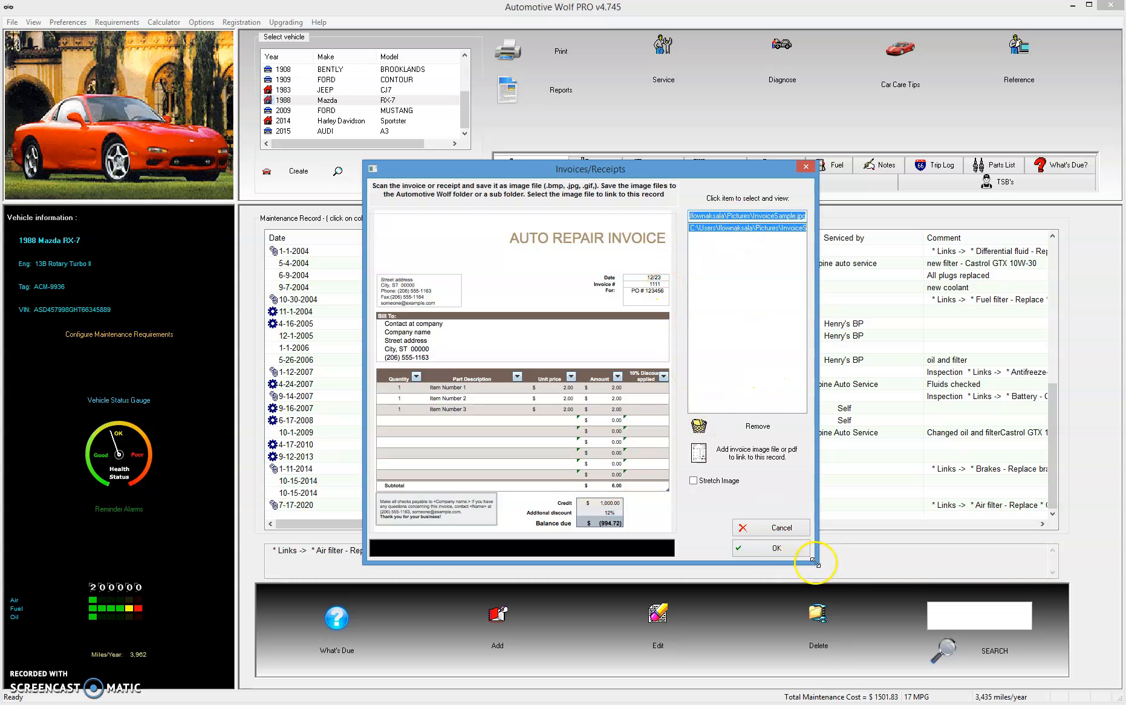
# Enlarge the invoice view and close it, and review the oil change record's linked maintenance and parts list without changing the record
pyautogui.moveTo(814, 562); pyautogui.dragTo(948, 660)
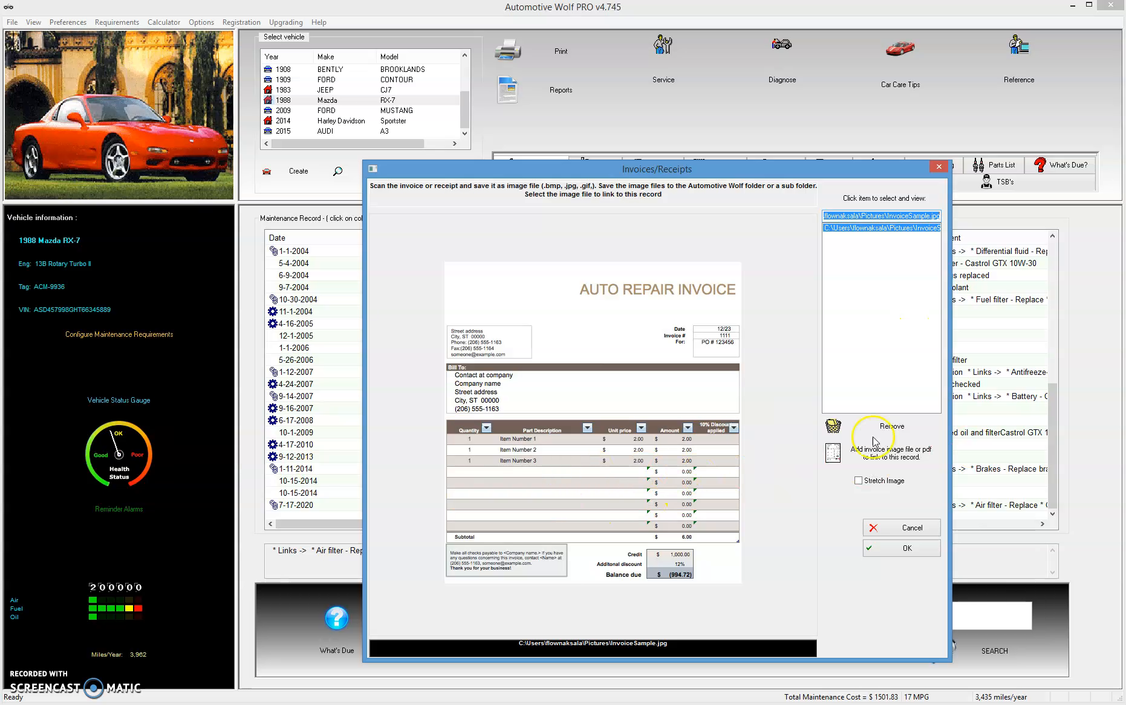
pyautogui.click(936, 166)
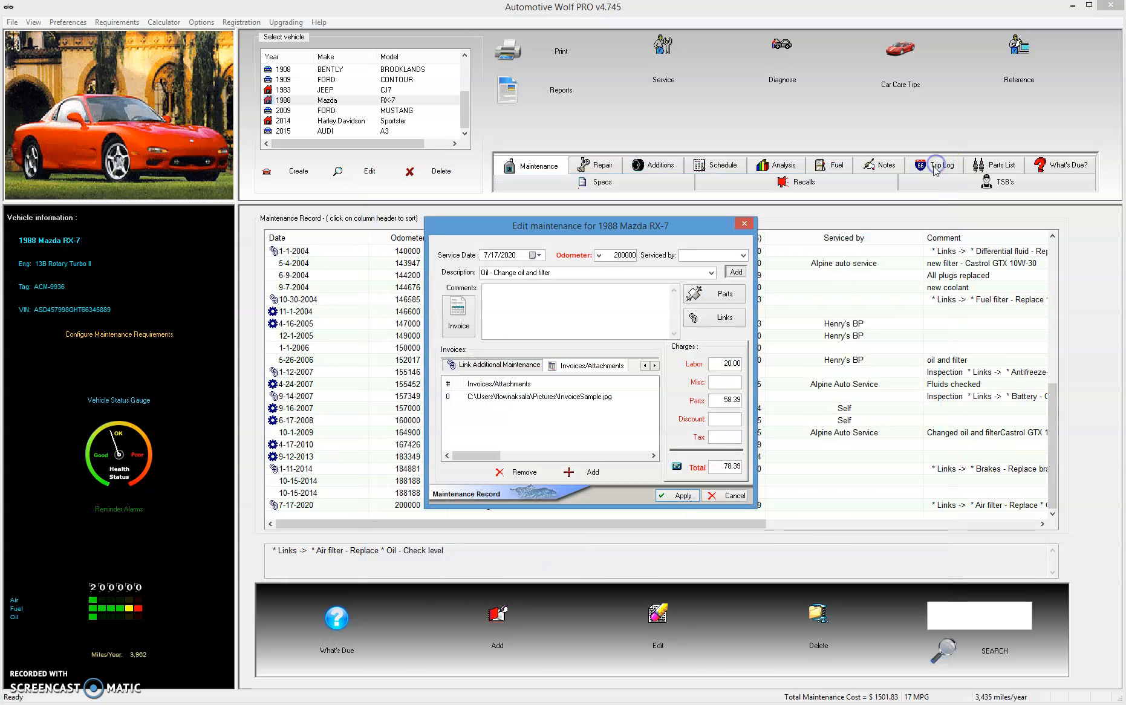
pyautogui.click(507, 369)
pyautogui.click(645, 365)
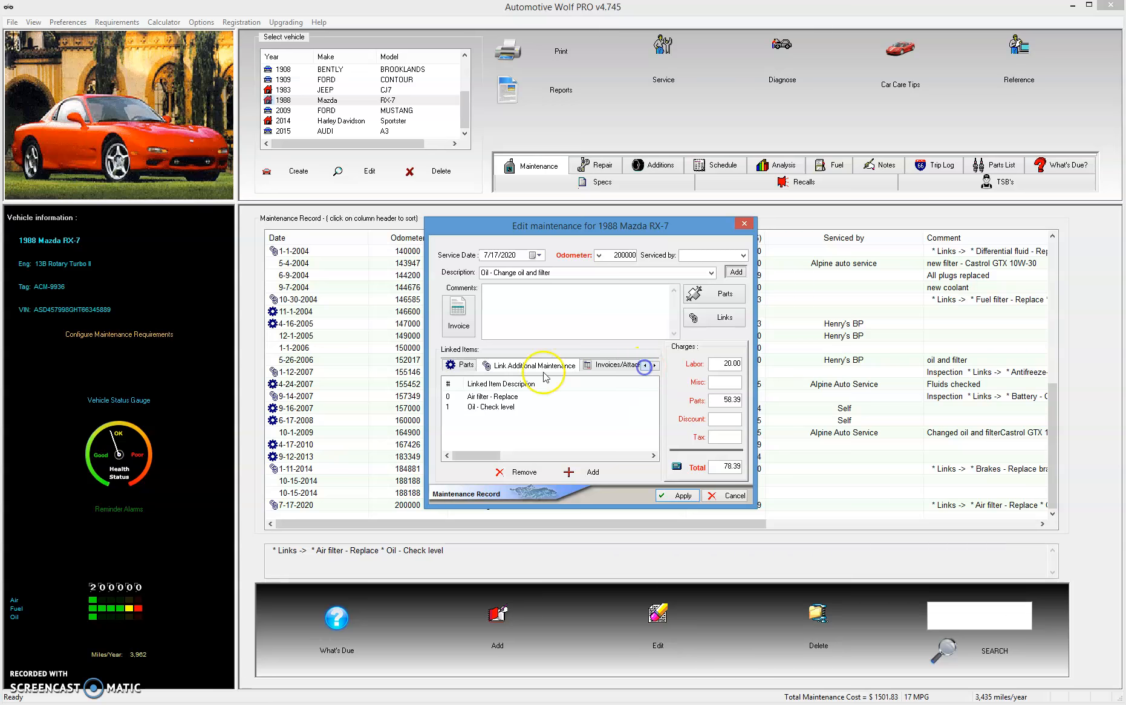
pyautogui.click(462, 365)
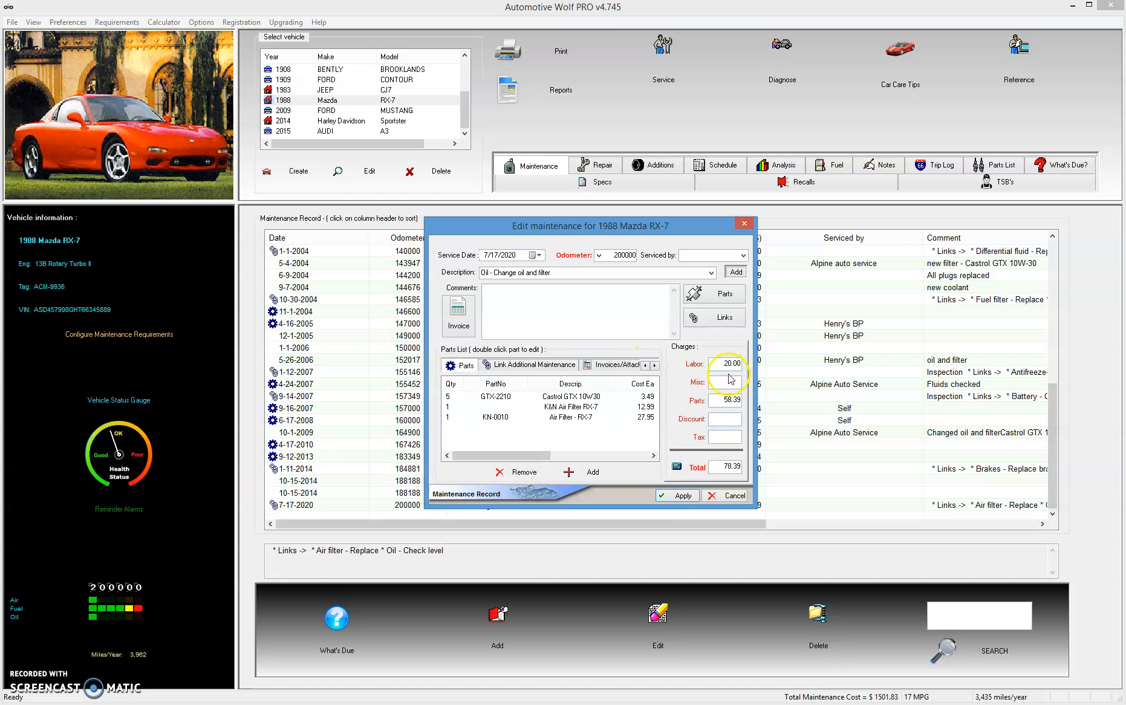
pyautogui.click(738, 499)
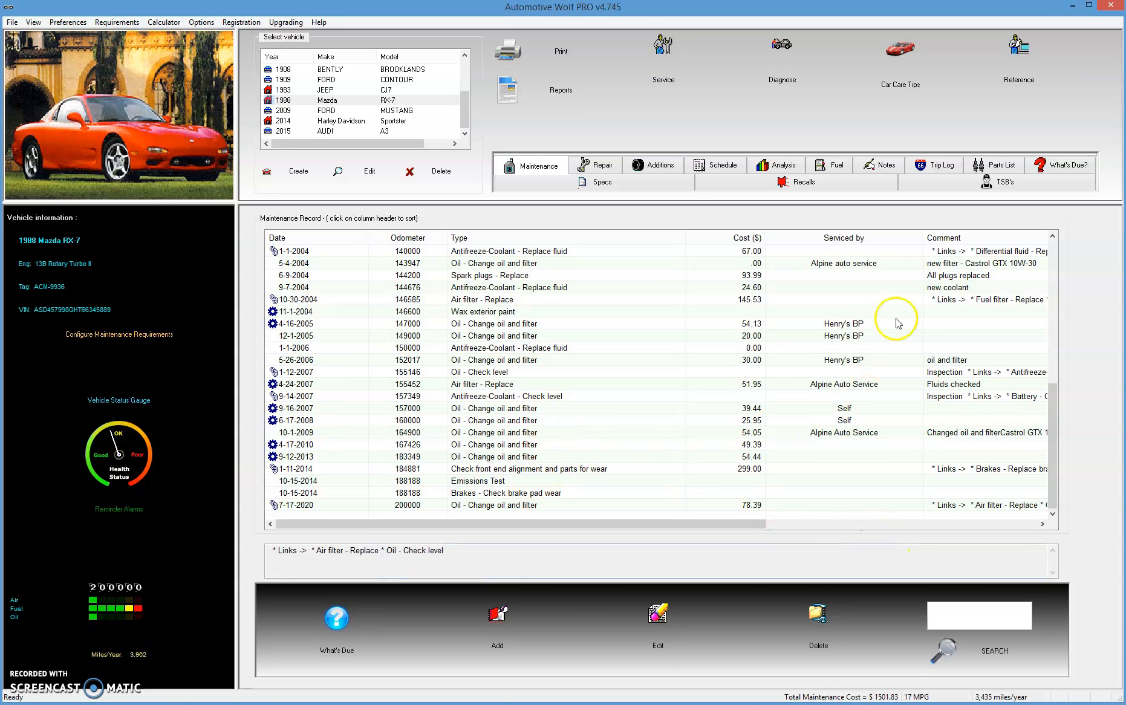
# Check the oil change and air filter entries among the pending requirements, and list the requirements due now
pyautogui.click(1069, 169)
pyautogui.click(497, 514)
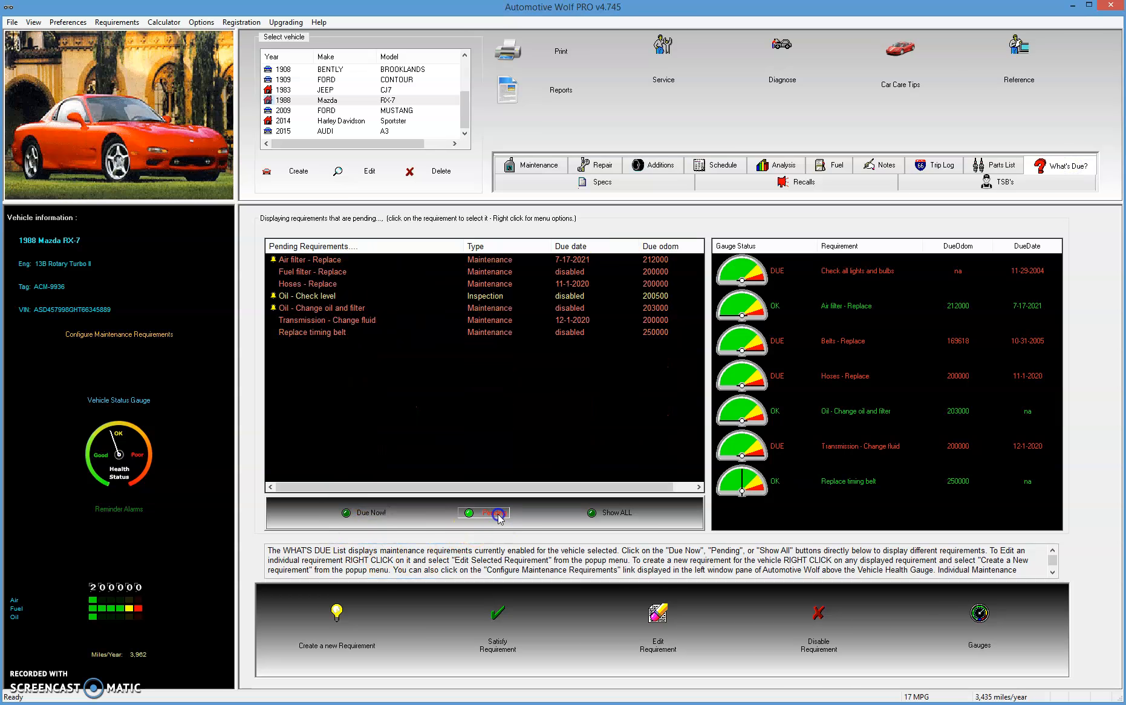
pyautogui.click(340, 309)
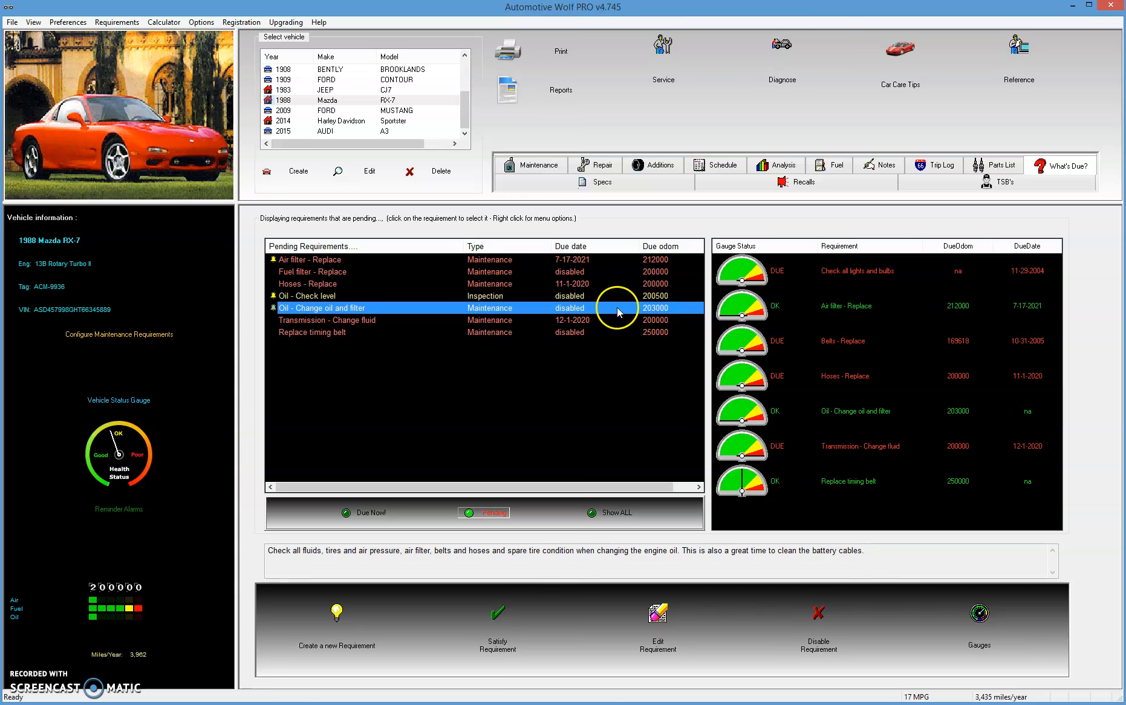
pyautogui.click(333, 261)
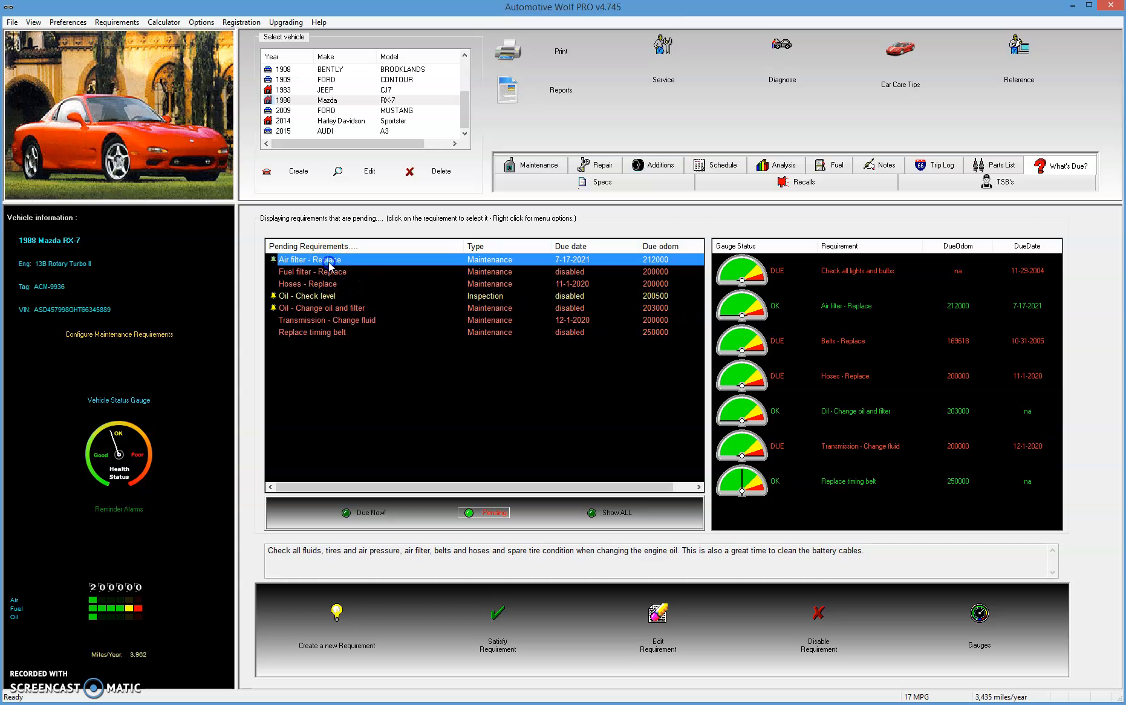
pyautogui.click(376, 514)
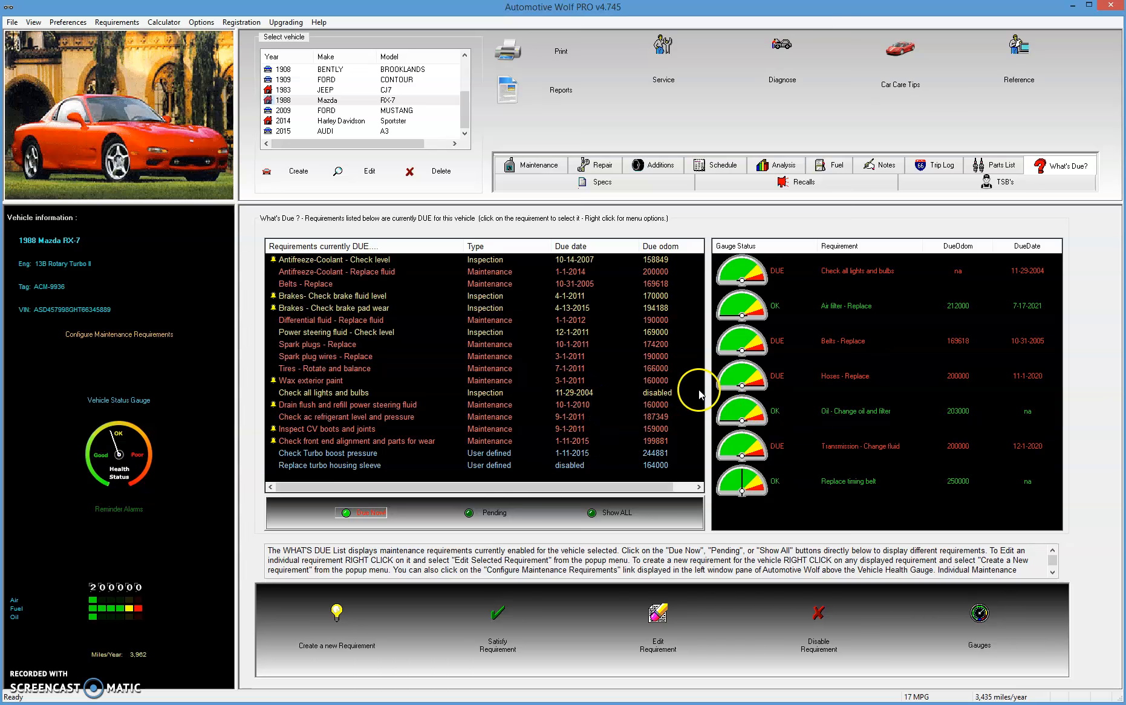
# Open a maintenance record to satisfy the Belts - Replace requirement from the gauge list
pyautogui.click(841, 343)
pyautogui.rightClick(841, 343)
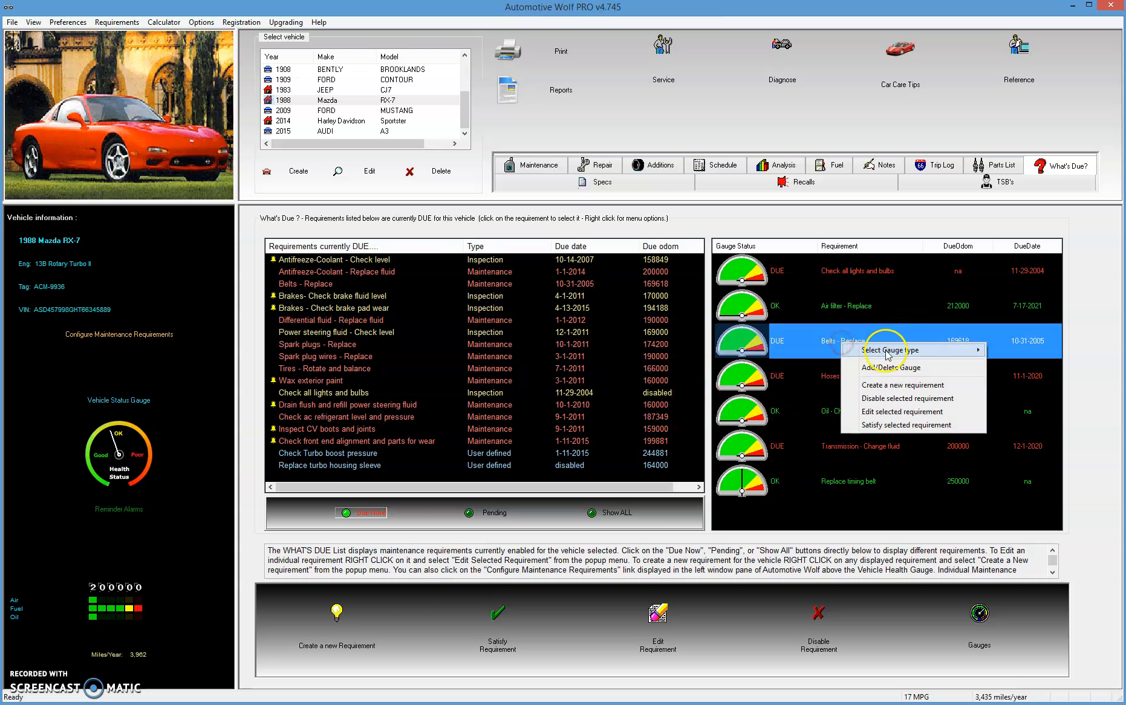
pyautogui.click(880, 424)
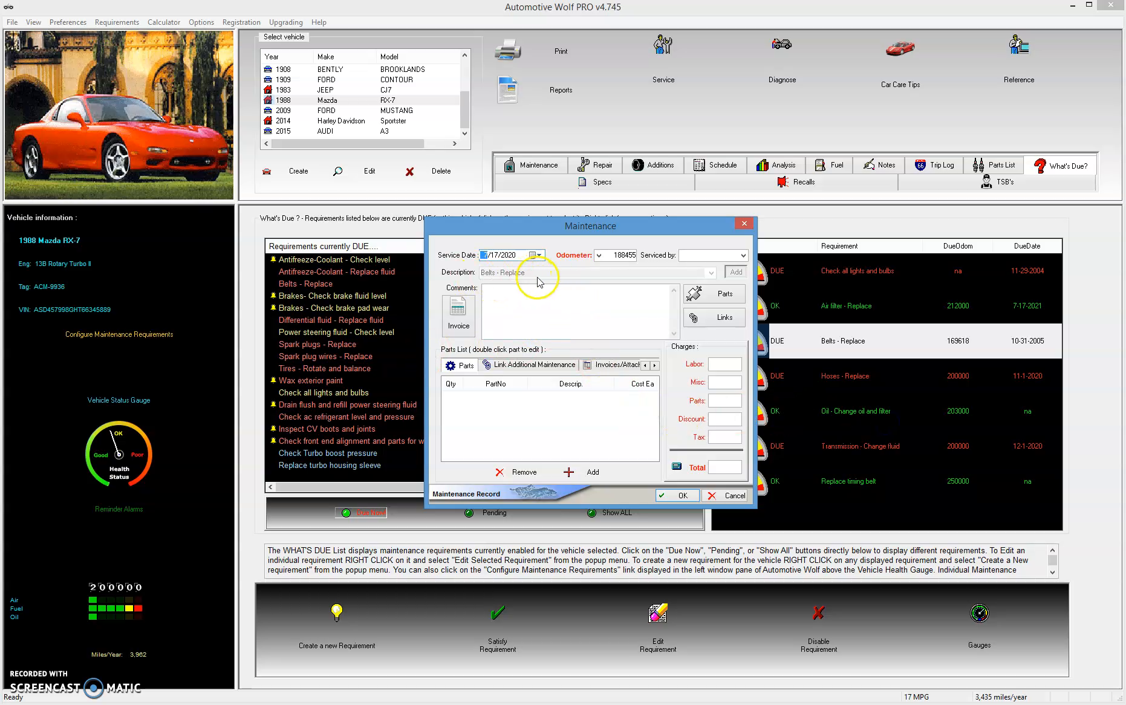
# Start a new part for the belt replacement record and describe it as "Belt - RX-7"
pyautogui.click(589, 475)
pyautogui.click(661, 305)
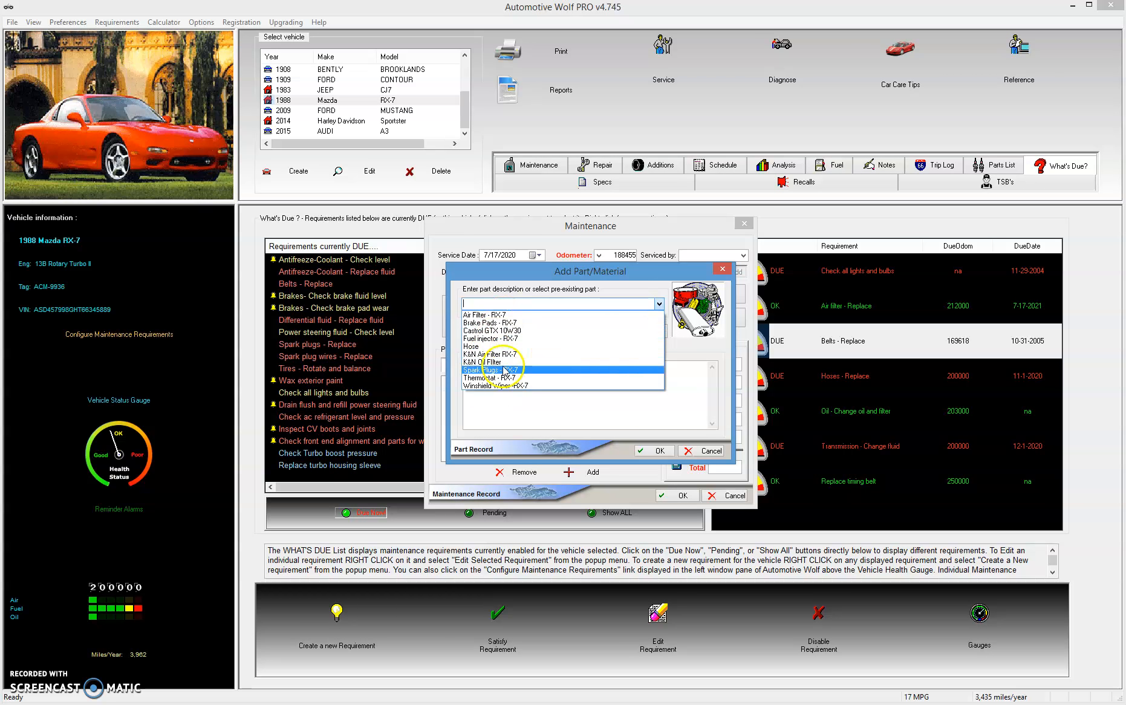
pyautogui.click(681, 343)
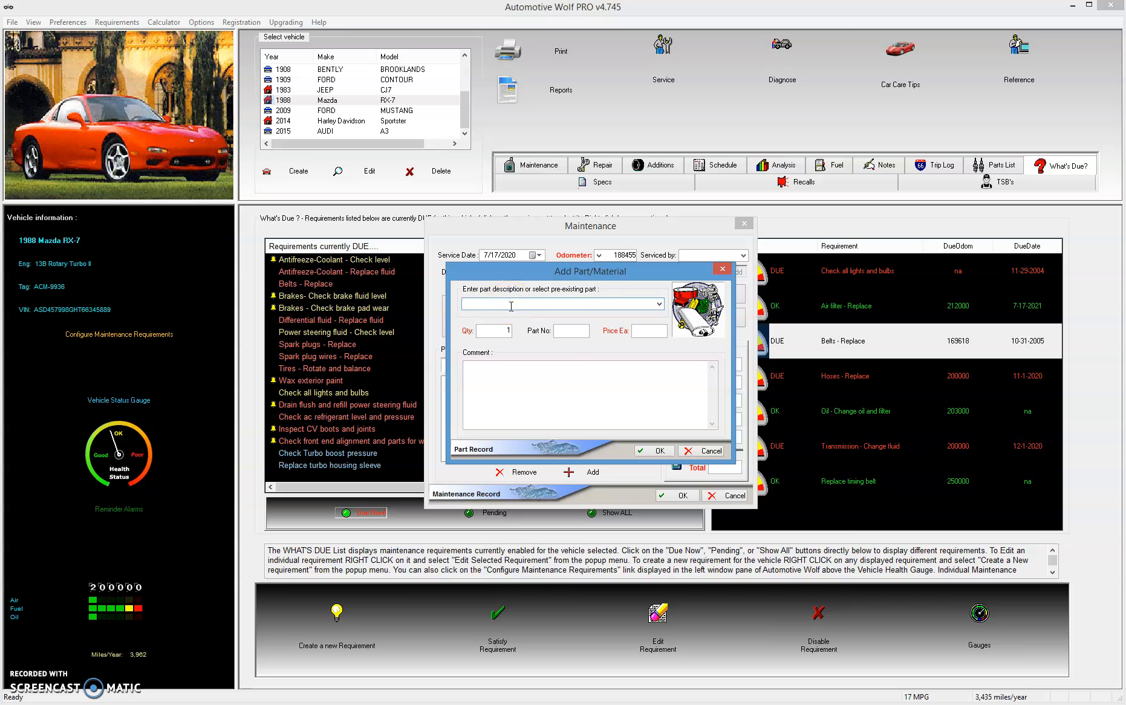
pyautogui.moveTo(539, 275); pyautogui.dragTo(540, 315)
pyautogui.click(543, 341)
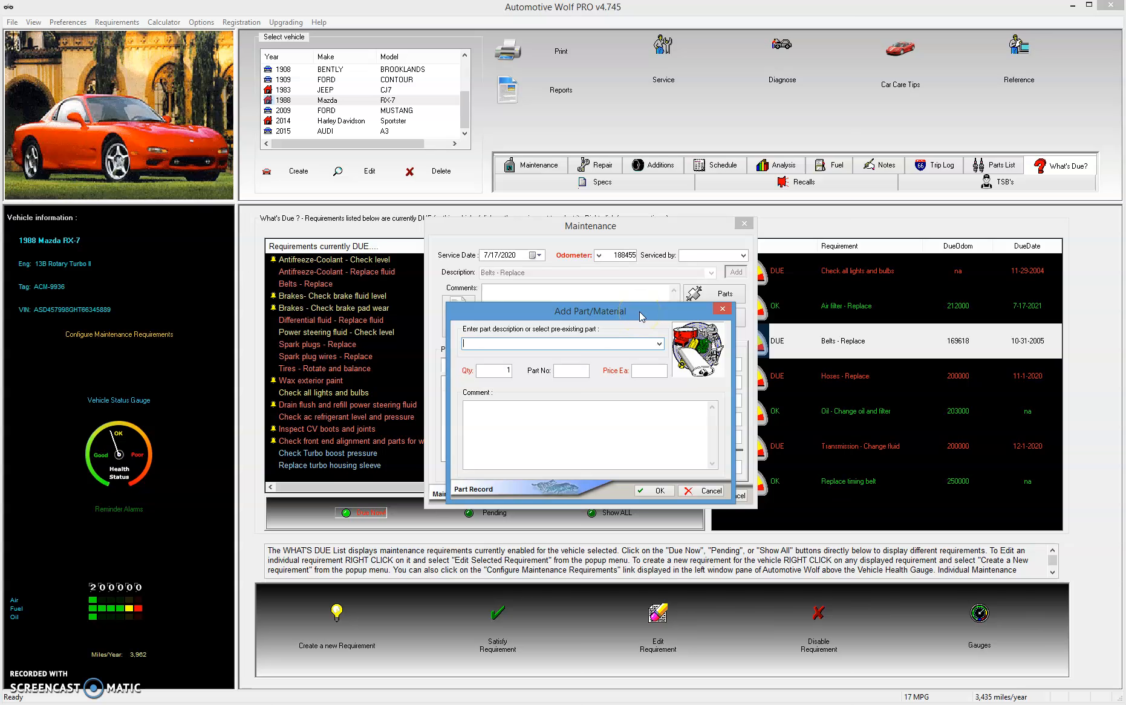
pyautogui.write('Belt - RX-7')
# Set the price of each belt to 10.00
pyautogui.click(617, 372)
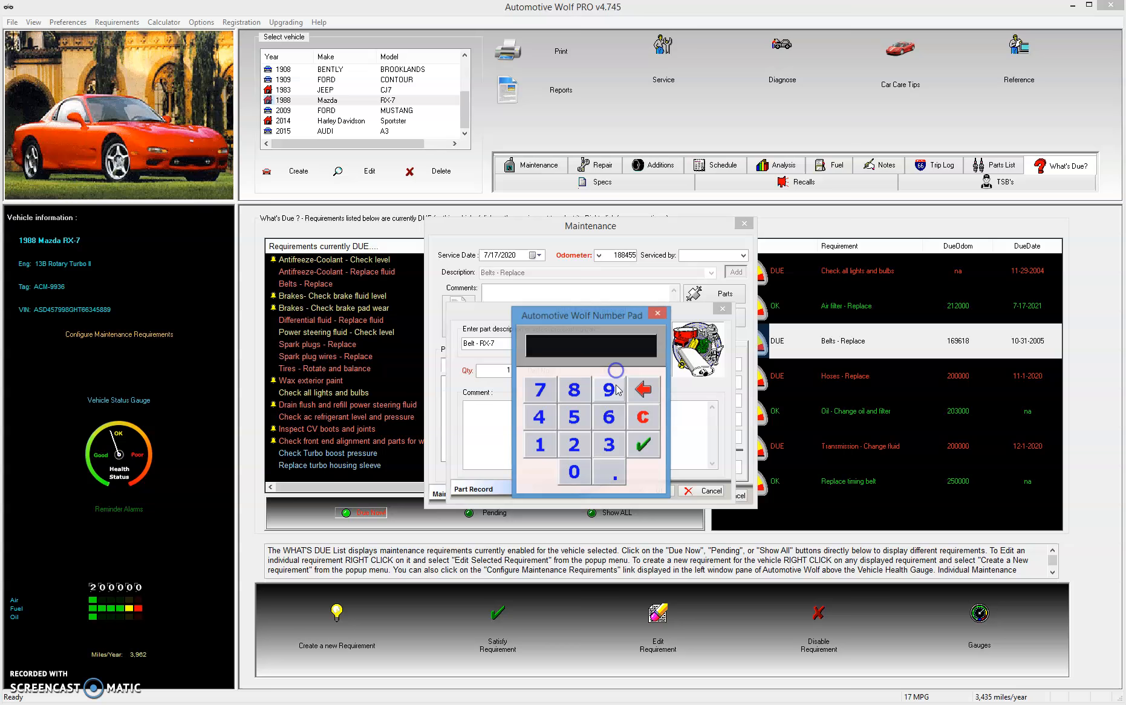
pyautogui.click(579, 473)
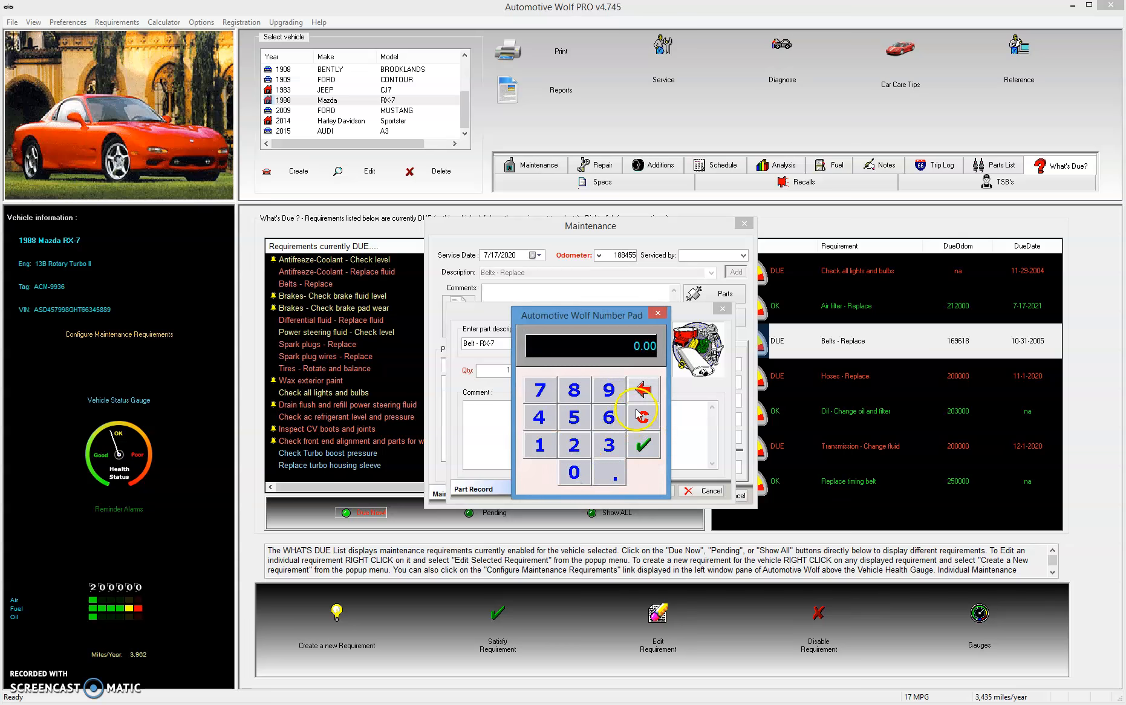
pyautogui.click(645, 393)
pyautogui.click(540, 444)
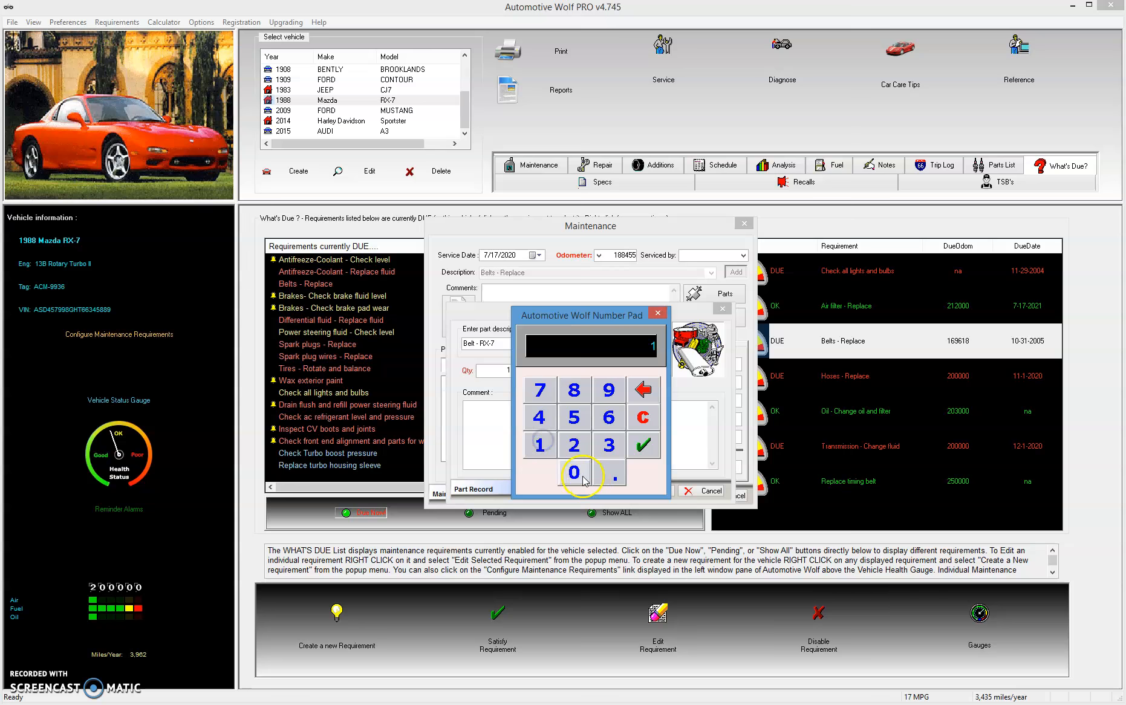
pyautogui.click(609, 479)
pyautogui.click(609, 479)
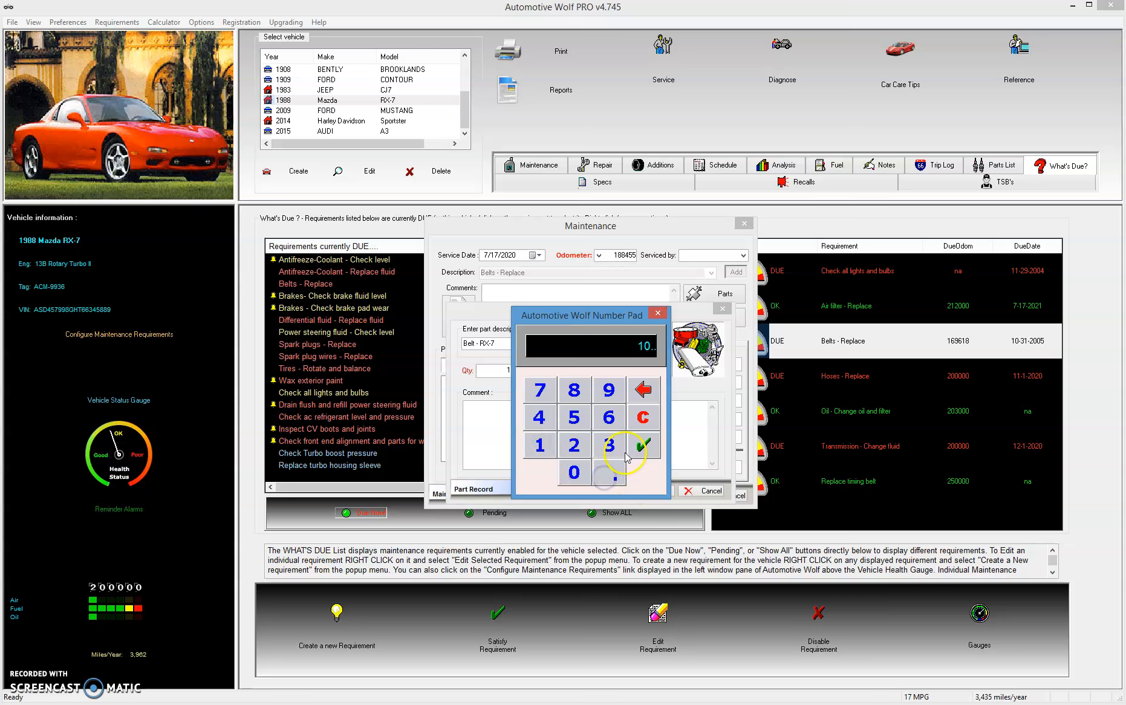
pyautogui.click(642, 391)
pyautogui.click(565, 474)
pyautogui.click(564, 473)
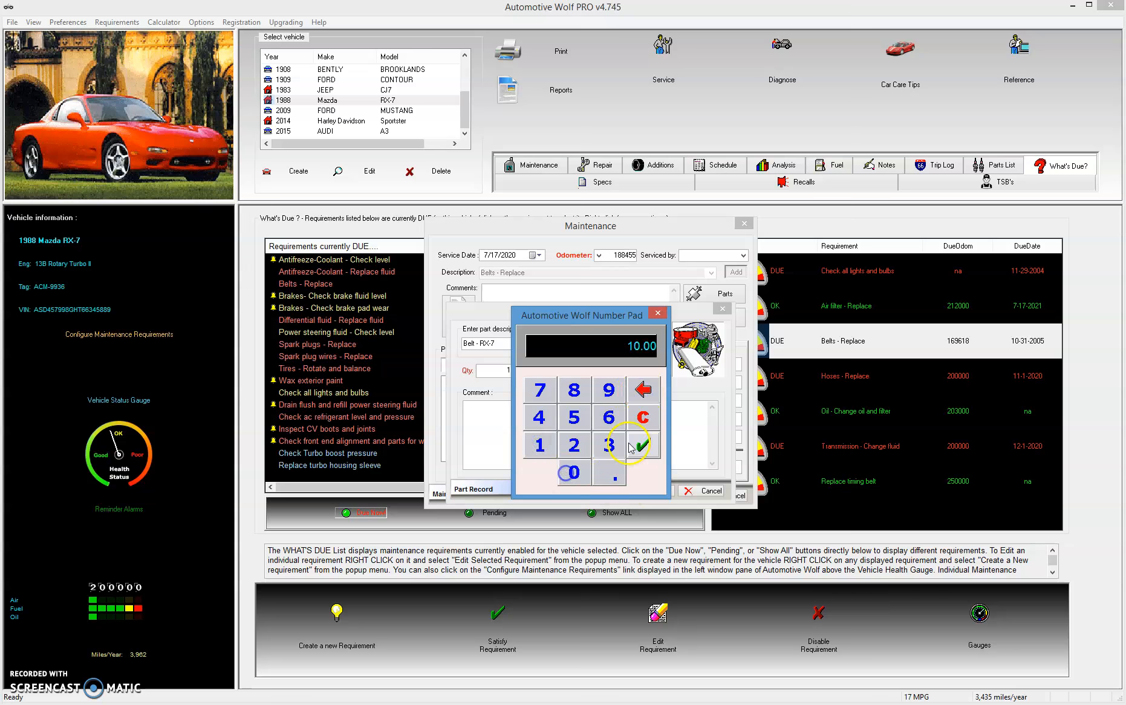
pyautogui.click(639, 441)
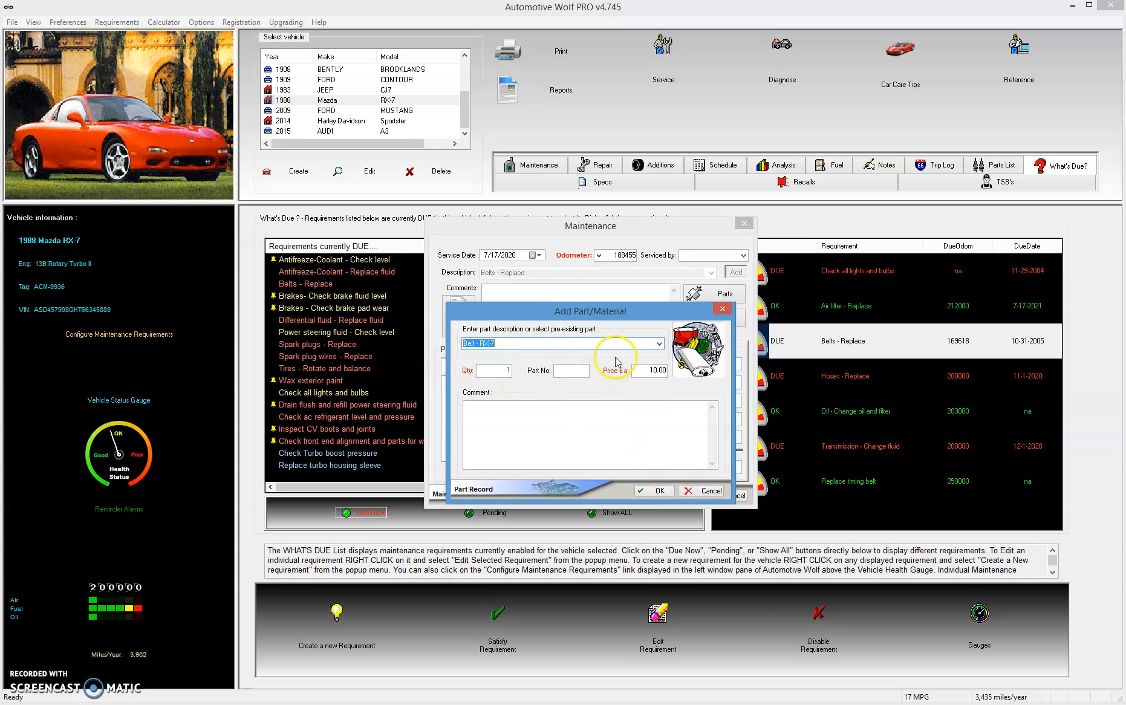
# Add the belt to the record and to the vehicle's parts list, and save the belt replacement record
pyautogui.click(659, 491)
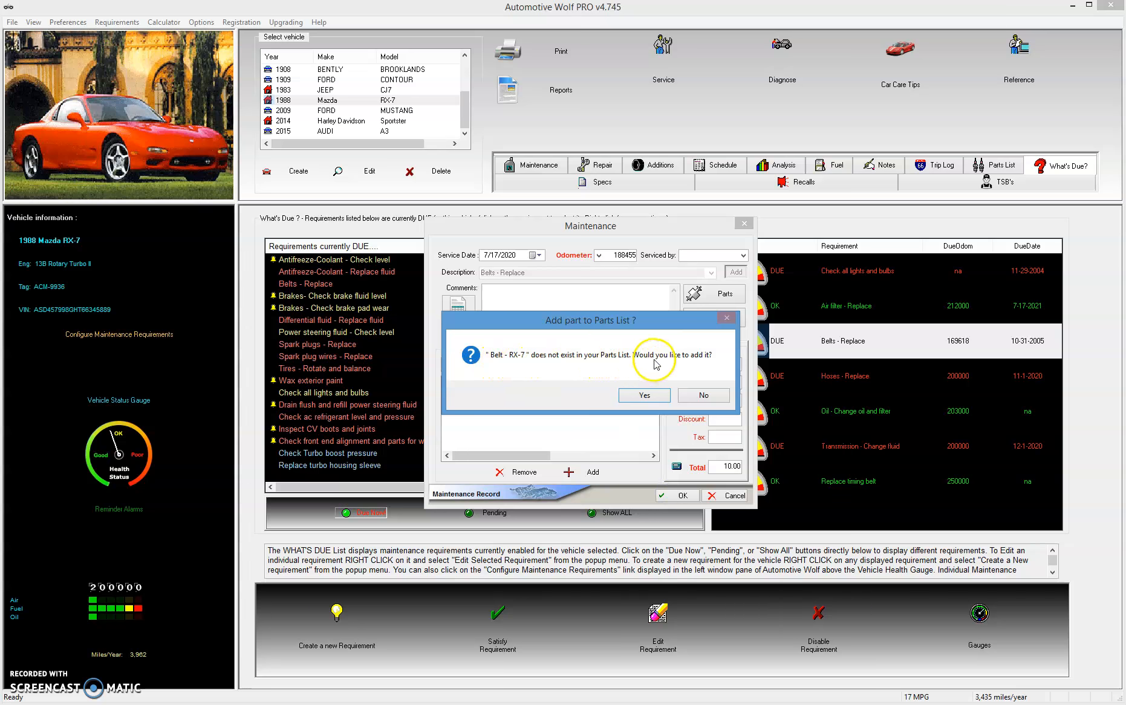
pyautogui.click(645, 395)
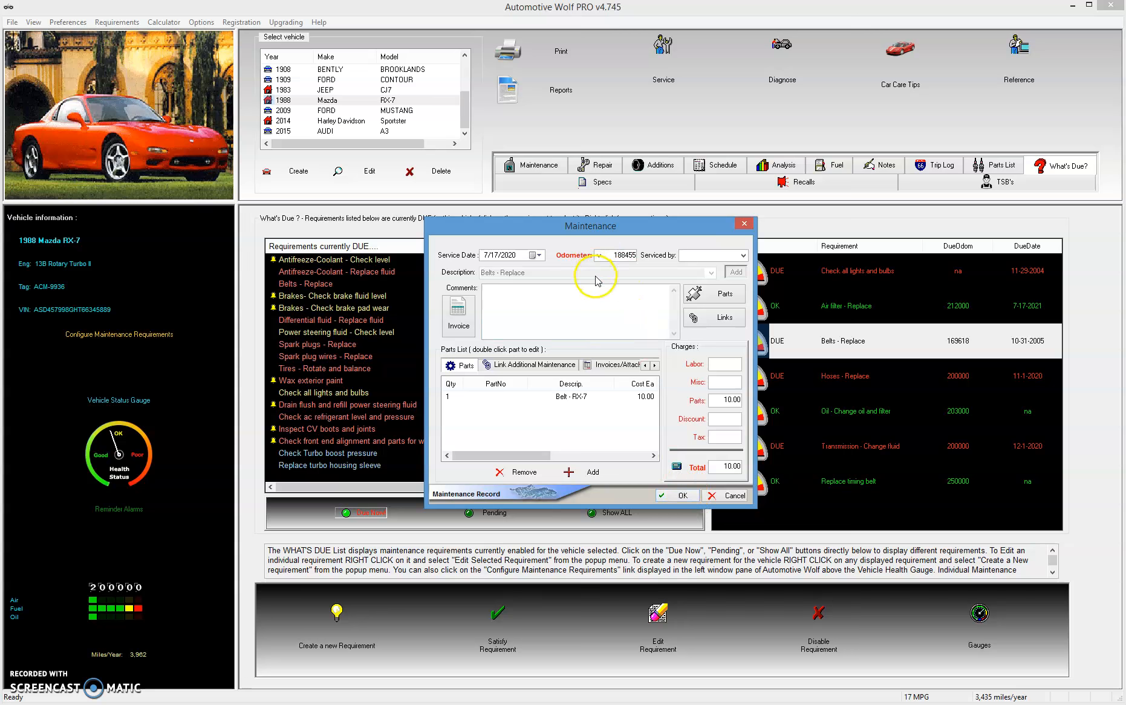
pyautogui.click(679, 496)
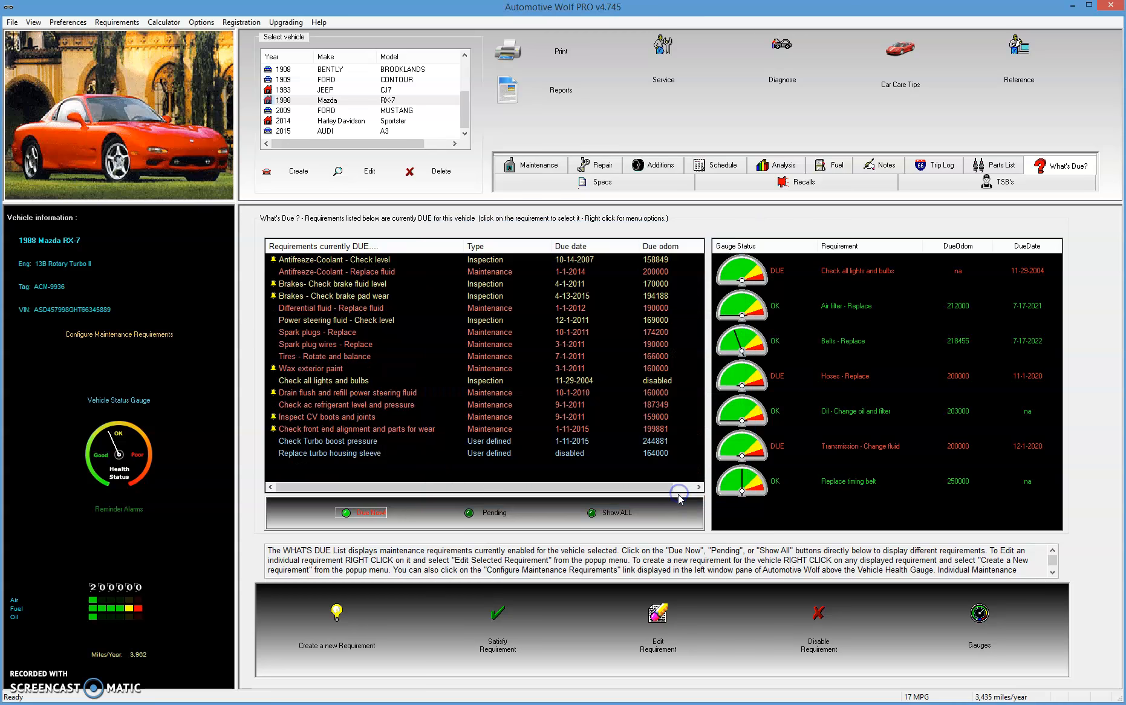
# Check the belt replacement entry in the maintenance log and the Belt - RX-7 entry in the parts list
pyautogui.click(540, 165)
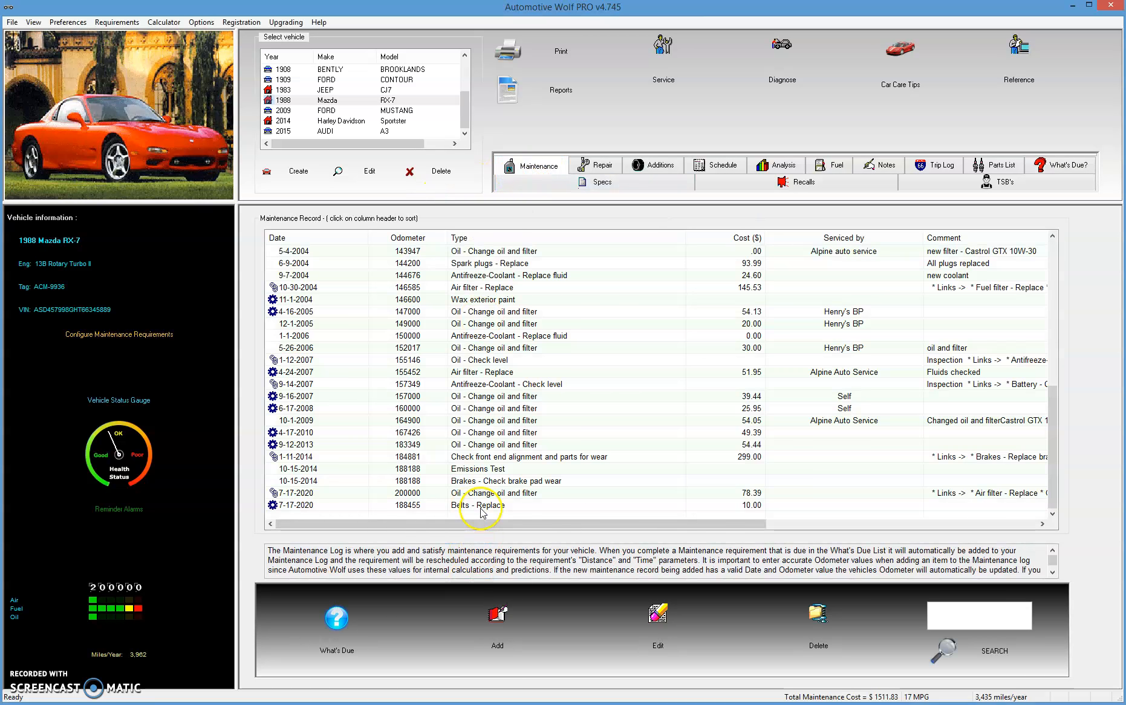
pyautogui.click(482, 506)
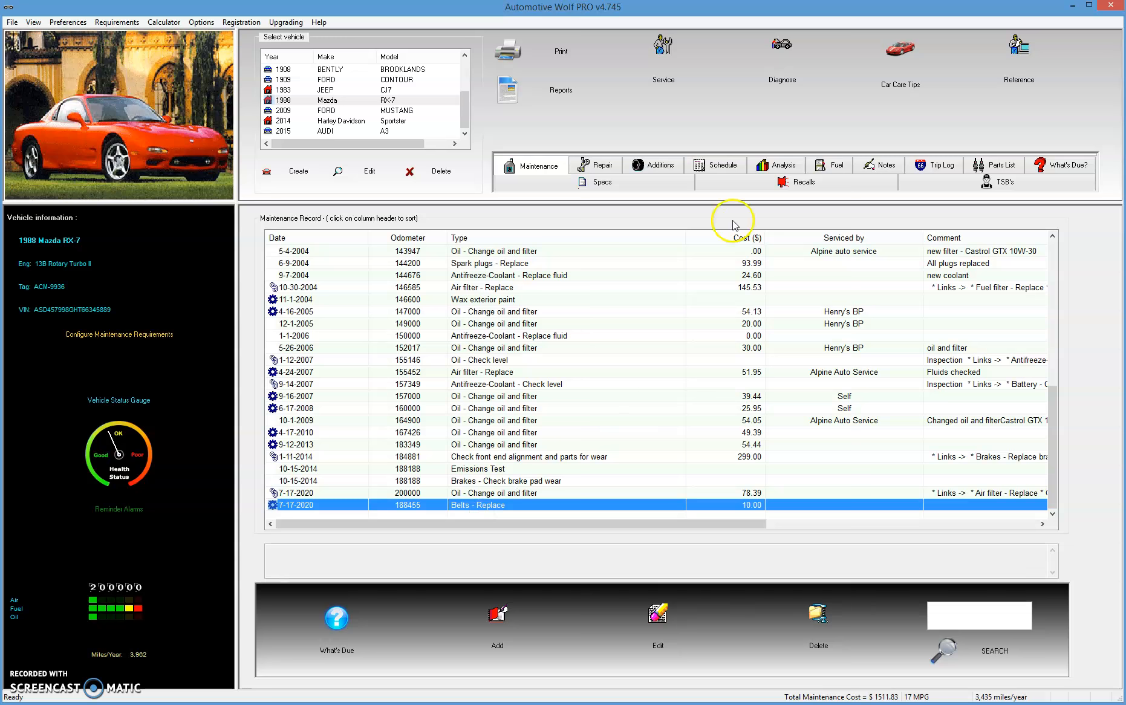
pyautogui.click(1009, 164)
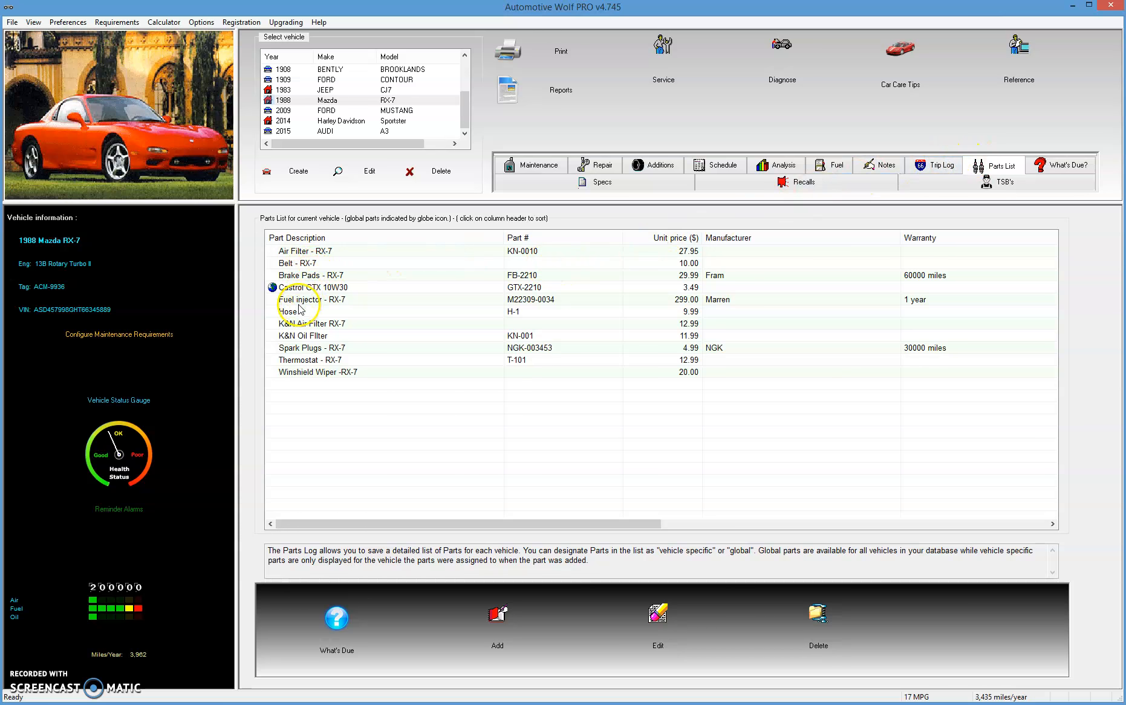
pyautogui.click(300, 264)
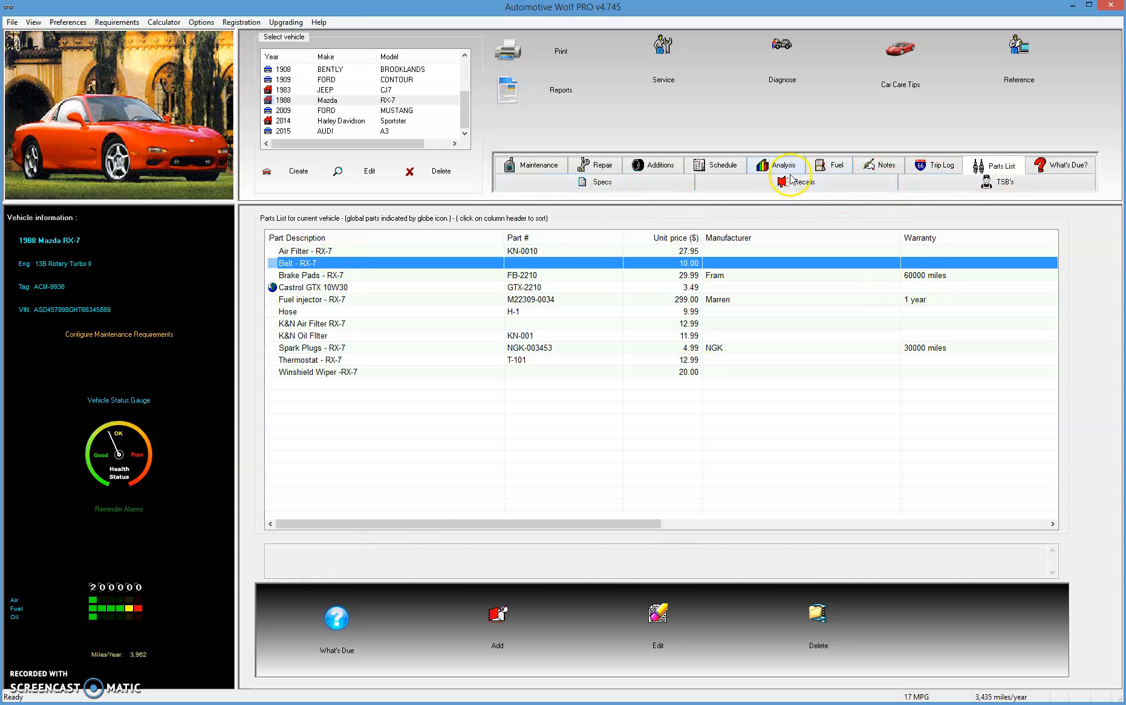
# Examine the belt replacement's new due odometer and due date in the gauge list, and return to the maintenance log
pyautogui.click(1085, 168)
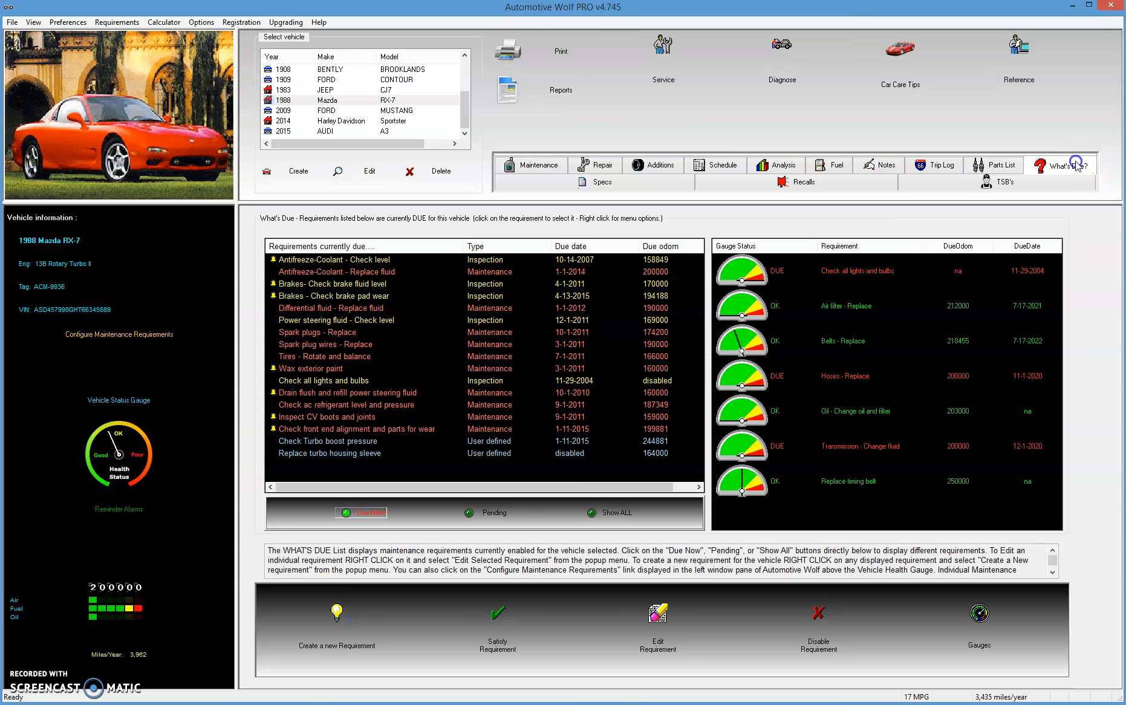
pyautogui.click(848, 343)
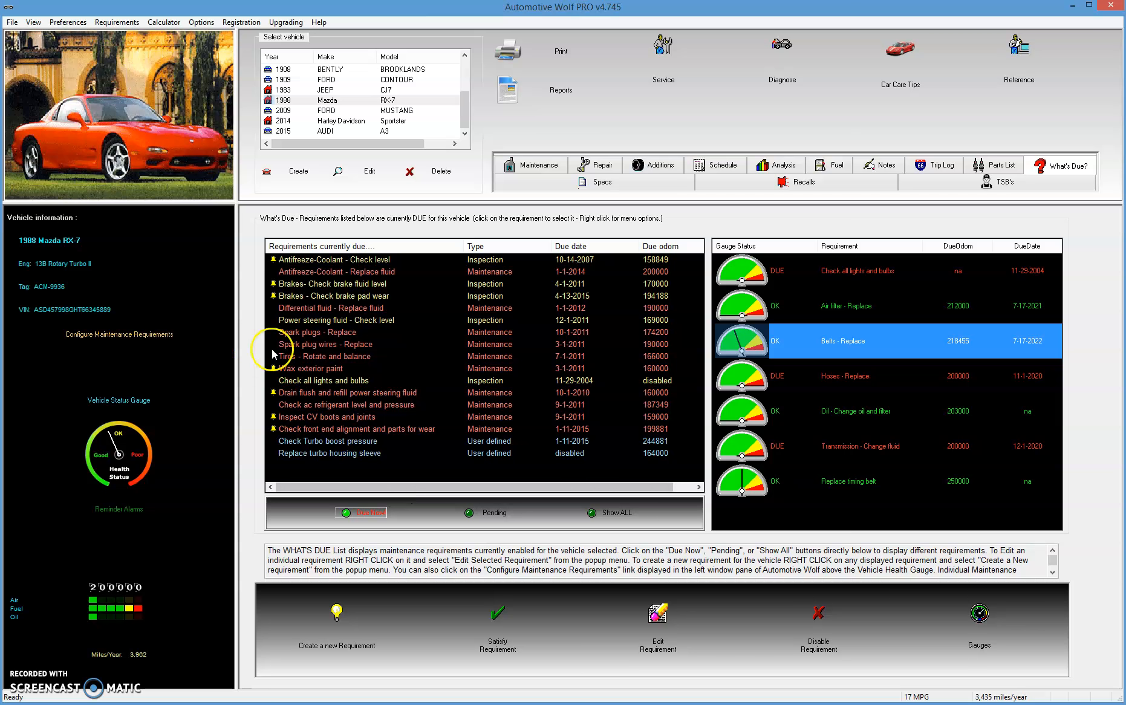
pyautogui.click(540, 165)
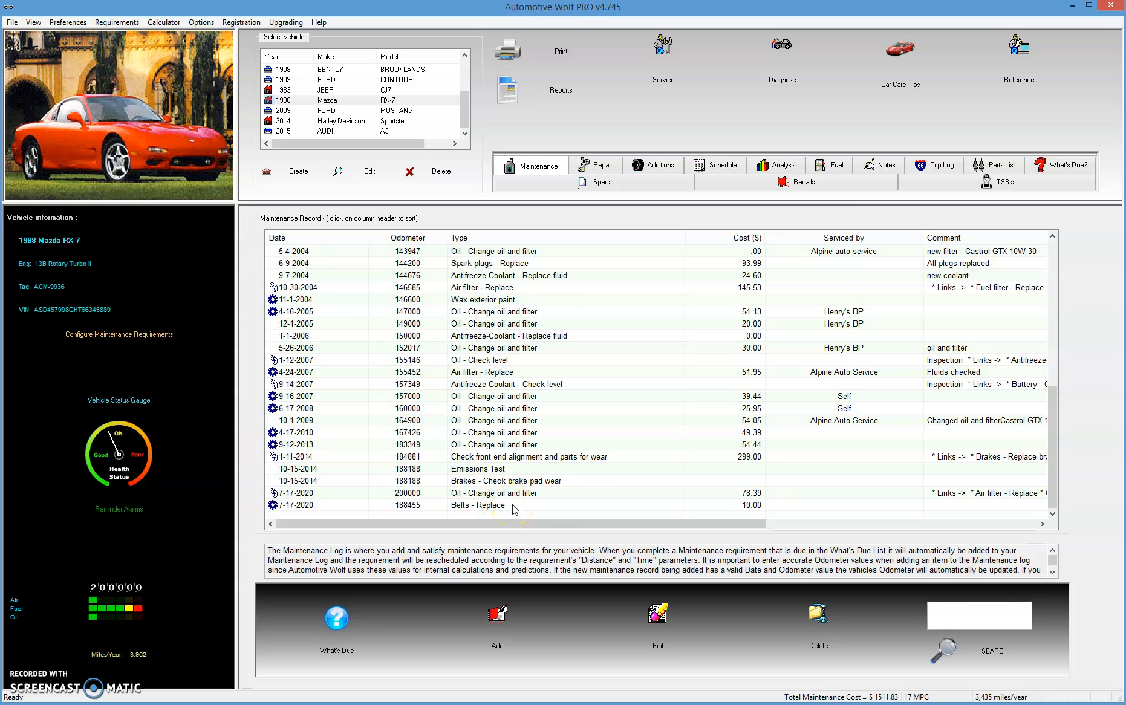
# View the Vehicle Maintenance History Summary report for the 1988 Mazda RX-7 and close it
pyautogui.click(562, 92)
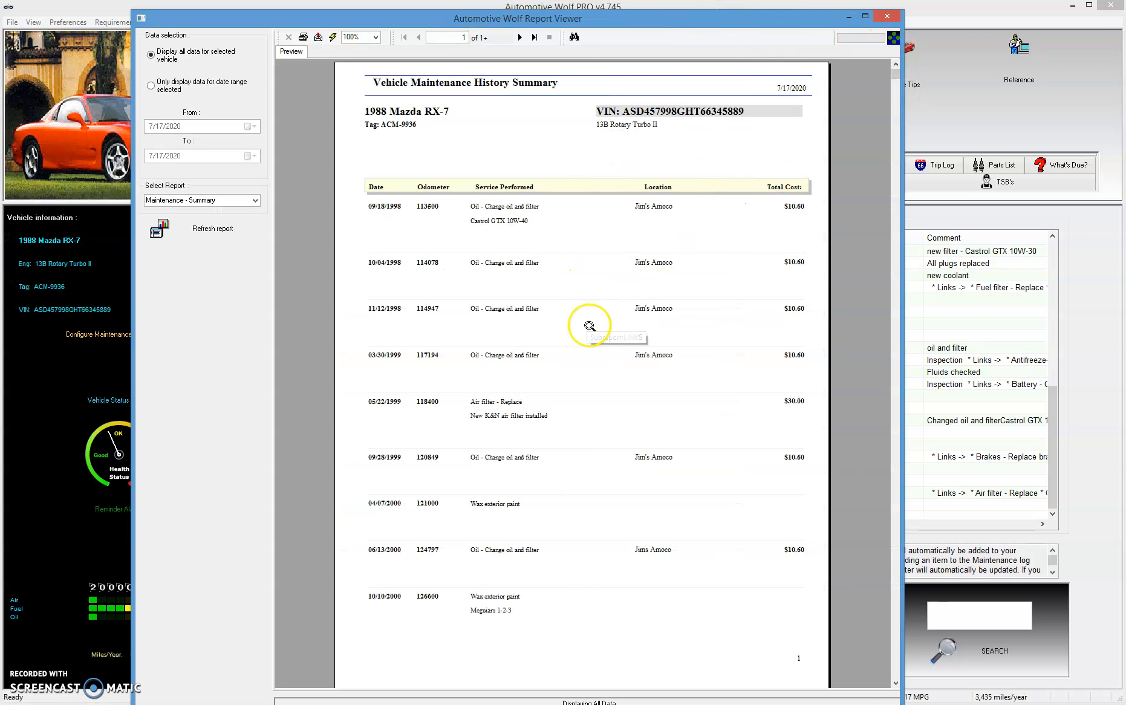
pyautogui.click(887, 17)
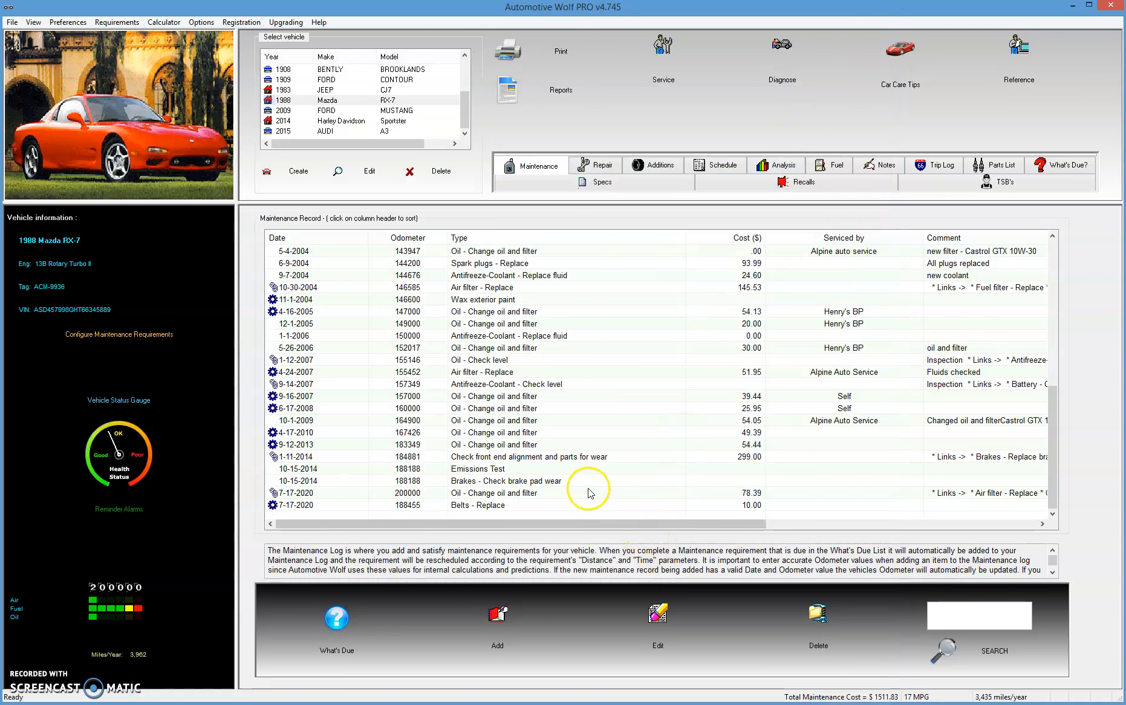
pyautogui.moveTo(1051, 455); pyautogui.dragTo(1013, 505)
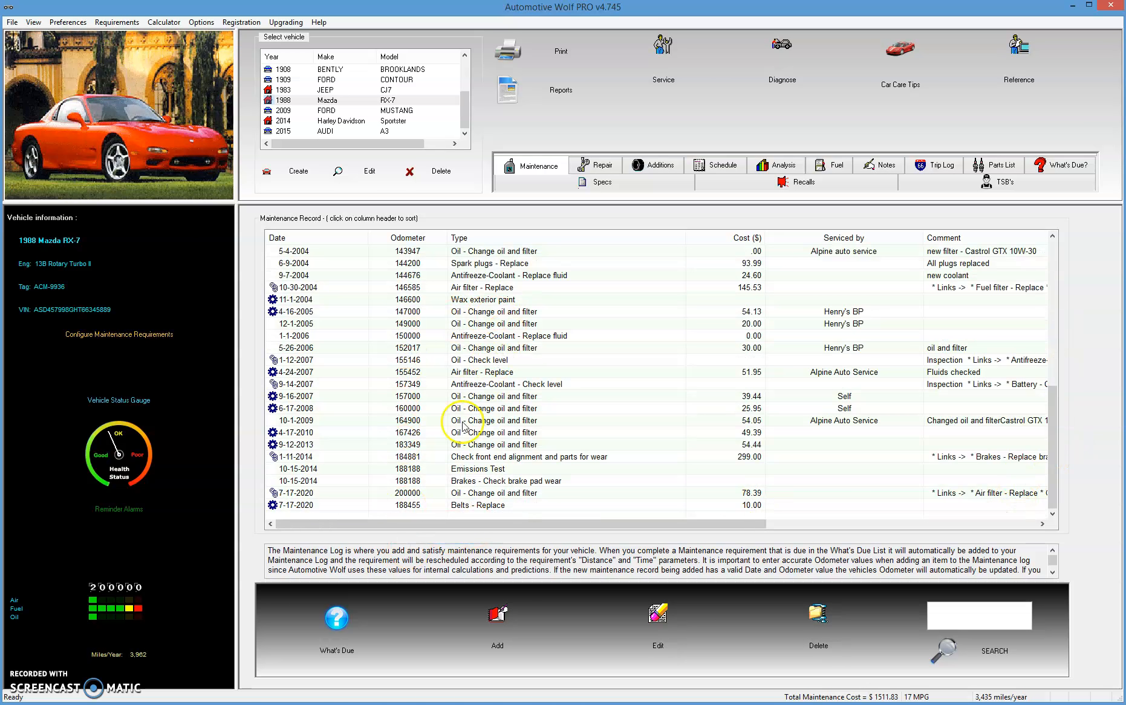